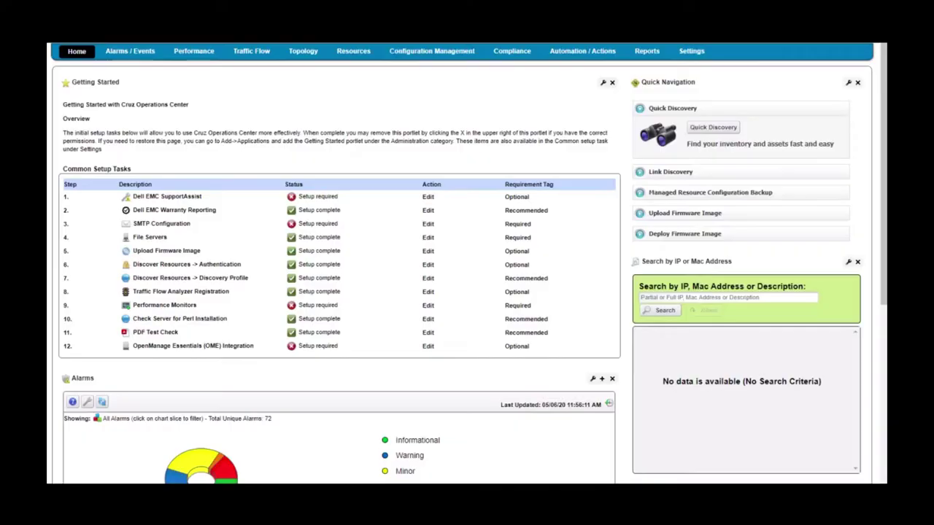
- Bring up the Dell EMC SupportAssist task from the Getting Started list
{"action": "mouse_move", "coordinate": [150, 78]}
- Open Dell EMC SupportAssist and opt in, accepting its EULA
{"action": "left_click", "coordinate": [428, 197]}
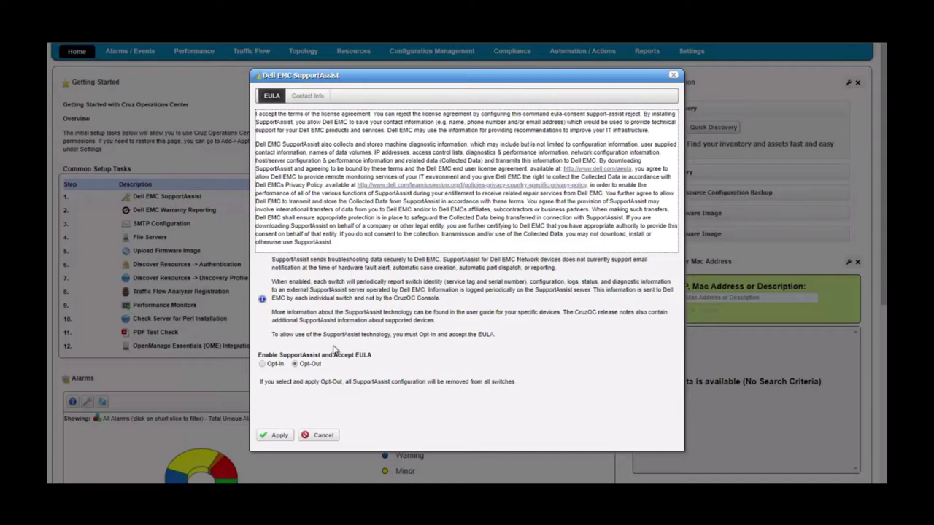
{"action": "left_click", "coordinate": [307, 365]}
{"action": "left_click", "coordinate": [263, 364]}
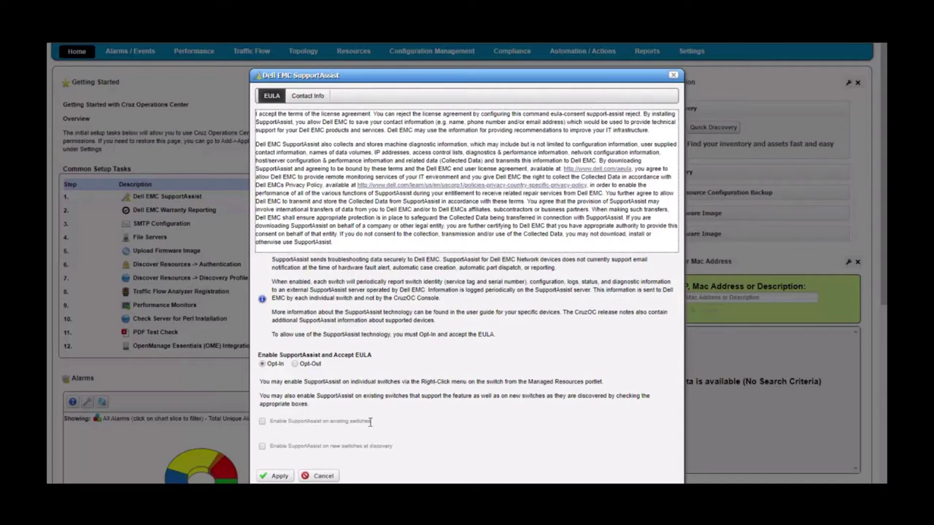
- Enable SupportAssist on existing switches, leaving newly discovered switches off
{"action": "left_click", "coordinate": [263, 422]}
{"action": "left_click_drag", "start_coordinate": [382, 78], "coordinate": [380, 53]}
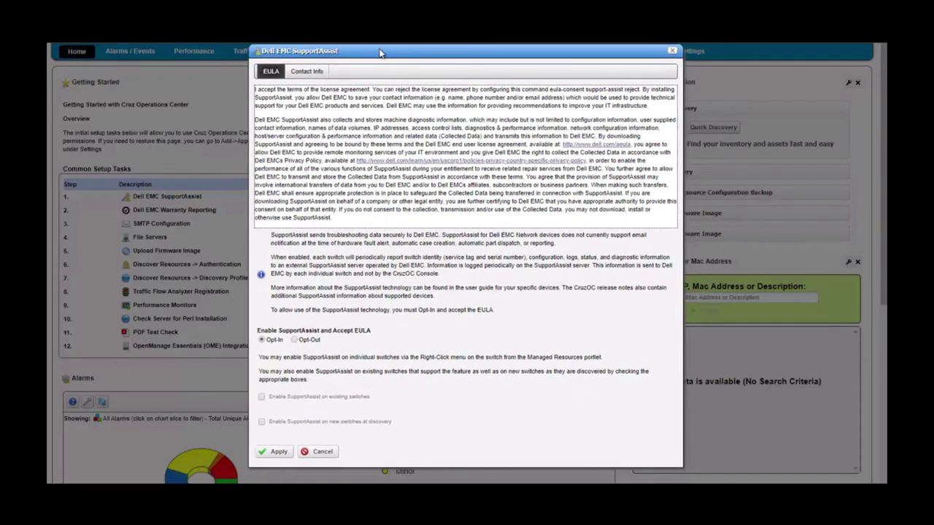
{"action": "left_click", "coordinate": [262, 421]}
{"action": "left_click", "coordinate": [262, 423]}
- Review the SupportAssist Contact Info form, then go back to the EULA and apply the opt-in
{"action": "left_click", "coordinate": [308, 72]}
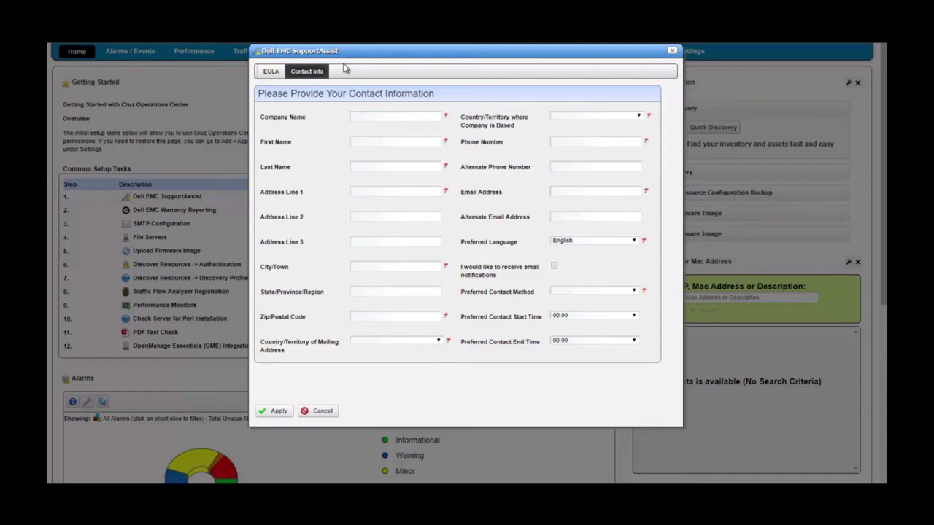
{"action": "left_click", "coordinate": [271, 71]}
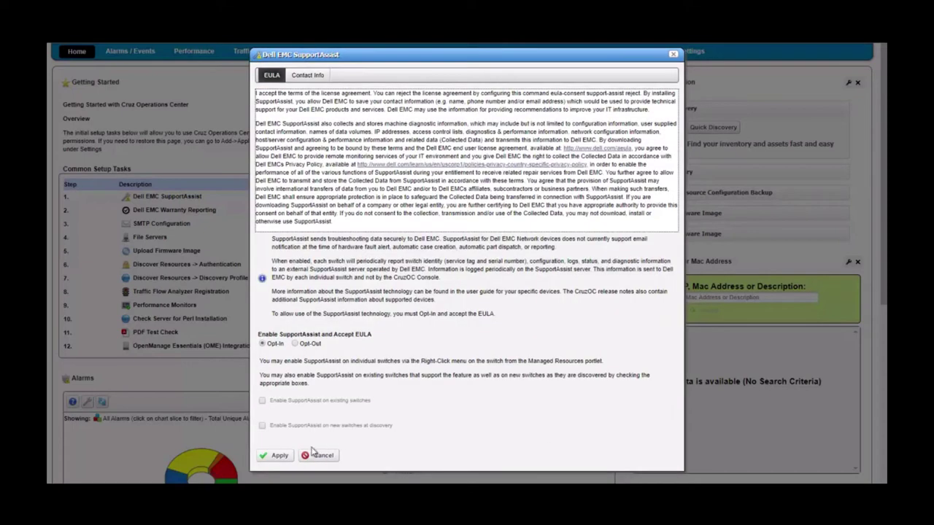
{"action": "left_click", "coordinate": [270, 458]}
- Cancel the SupportAssist setup, then open Warranty Reporting and close it unchanged
{"action": "left_click", "coordinate": [321, 456]}
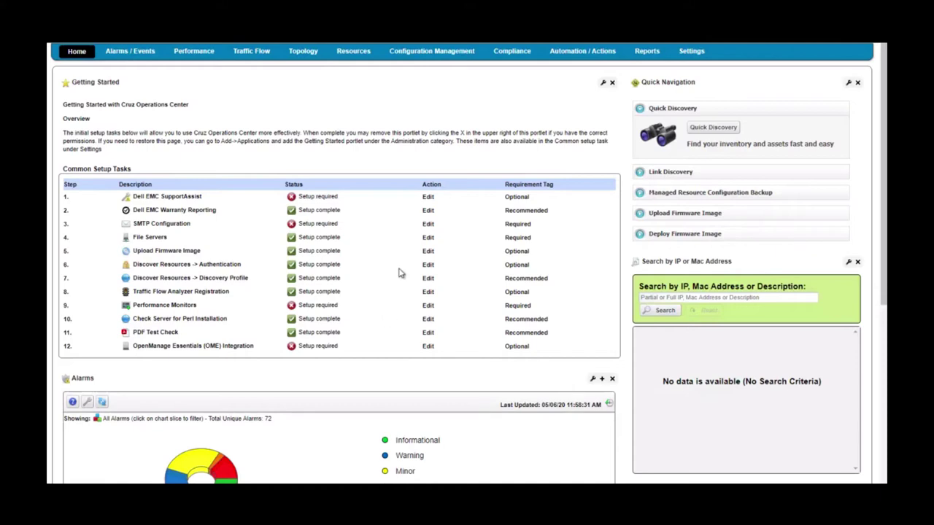
{"action": "left_click", "coordinate": [428, 210]}
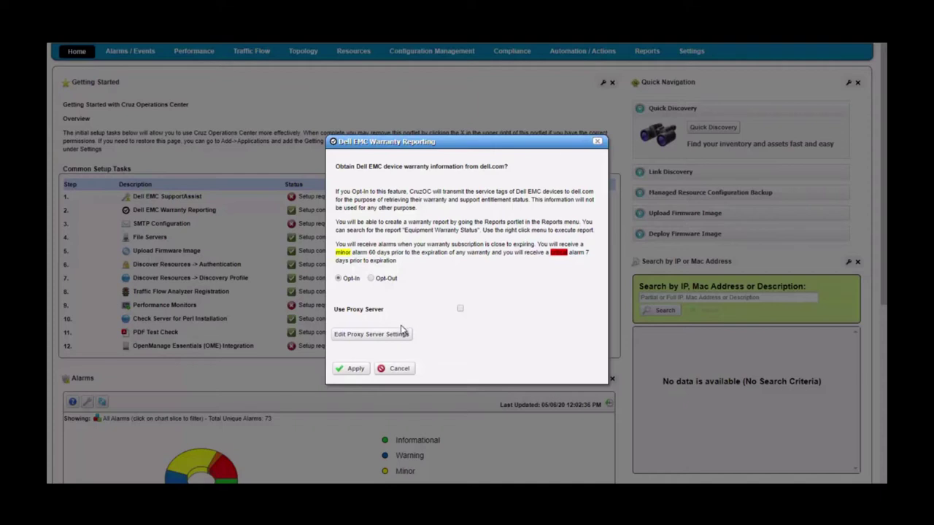
{"action": "left_click", "coordinate": [399, 369]}
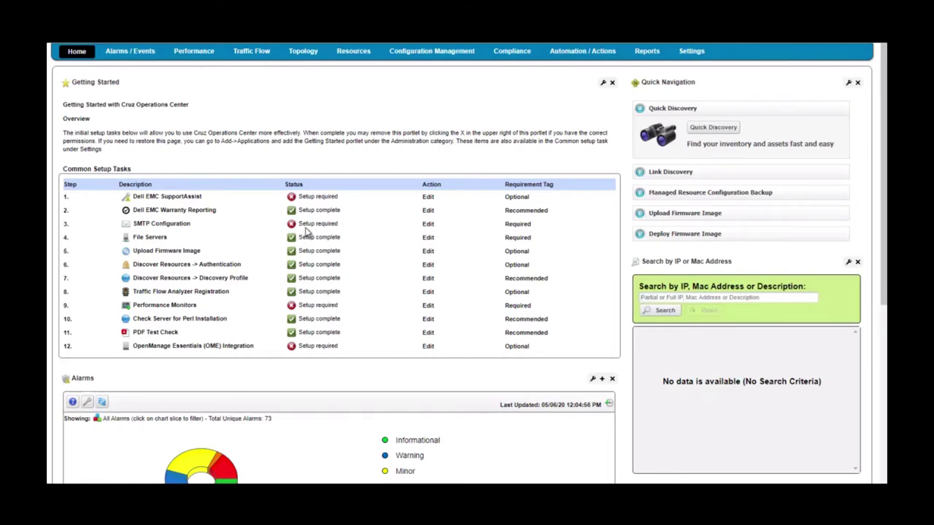
- Open SMTP Configuration, turn off authentication, and list the None, SSL and TLS security options
{"action": "left_click", "coordinate": [429, 224]}
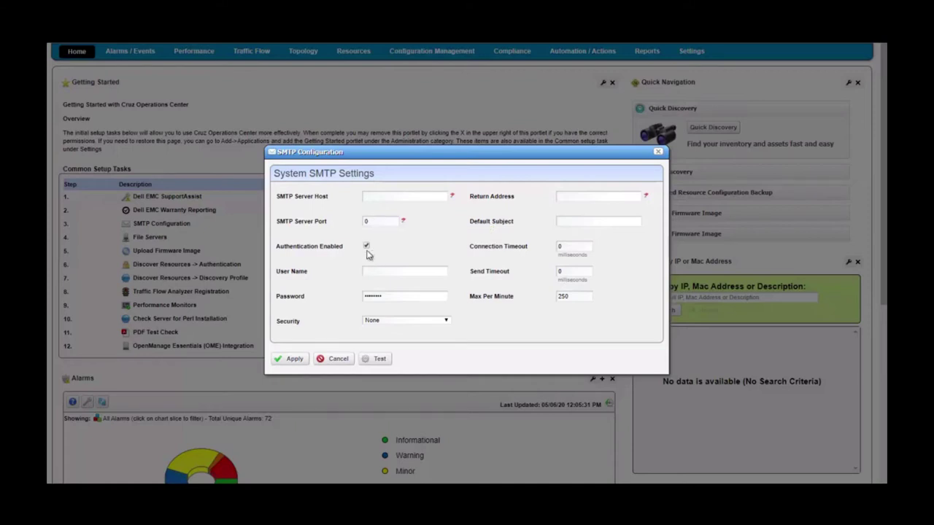
{"action": "left_click", "coordinate": [367, 247]}
{"action": "left_click", "coordinate": [410, 321]}
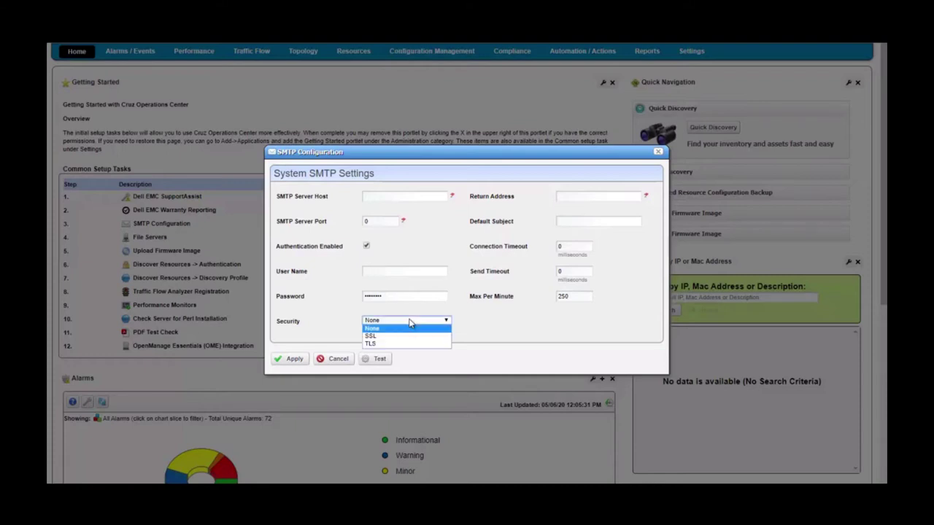
- Keep SMTP security at None and close the dialog without saving
{"action": "left_click", "coordinate": [425, 249]}
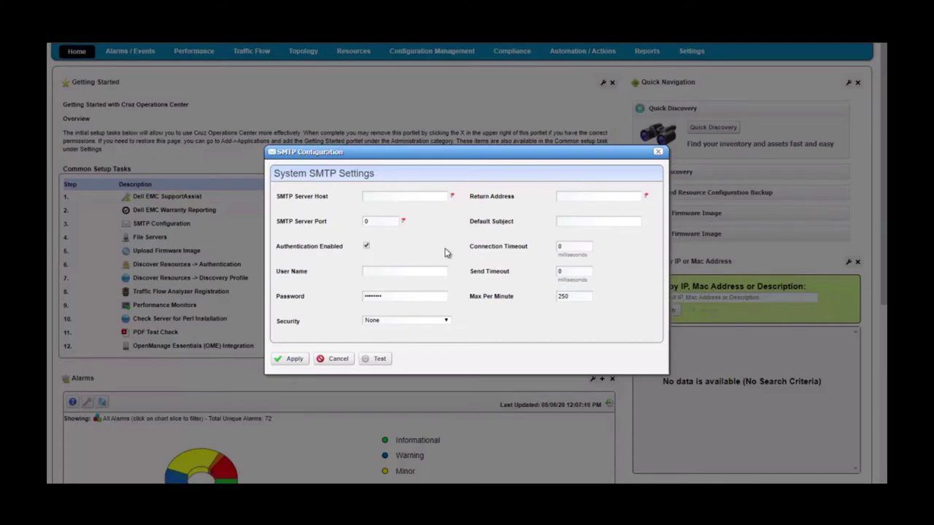
{"action": "key", "text": "Escape"}
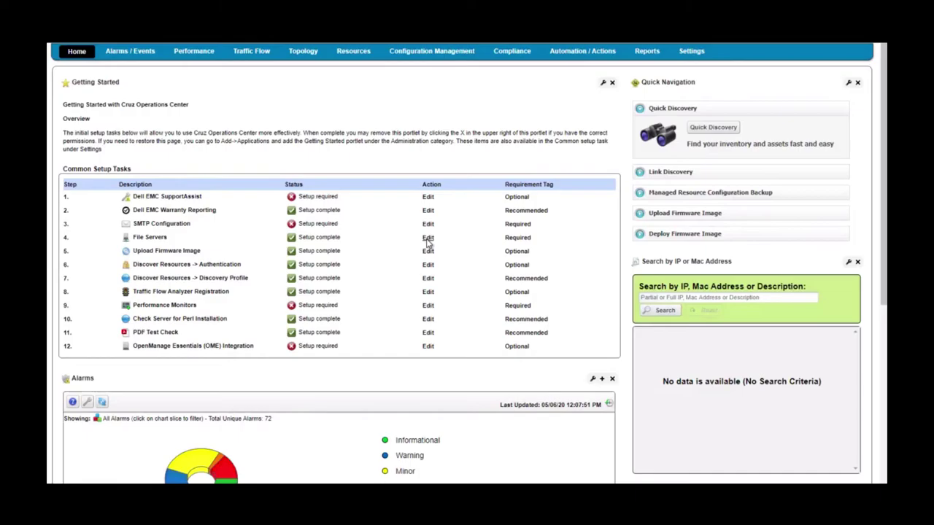
- Start a new external file server entry named test1
{"action": "left_click", "coordinate": [428, 239]}
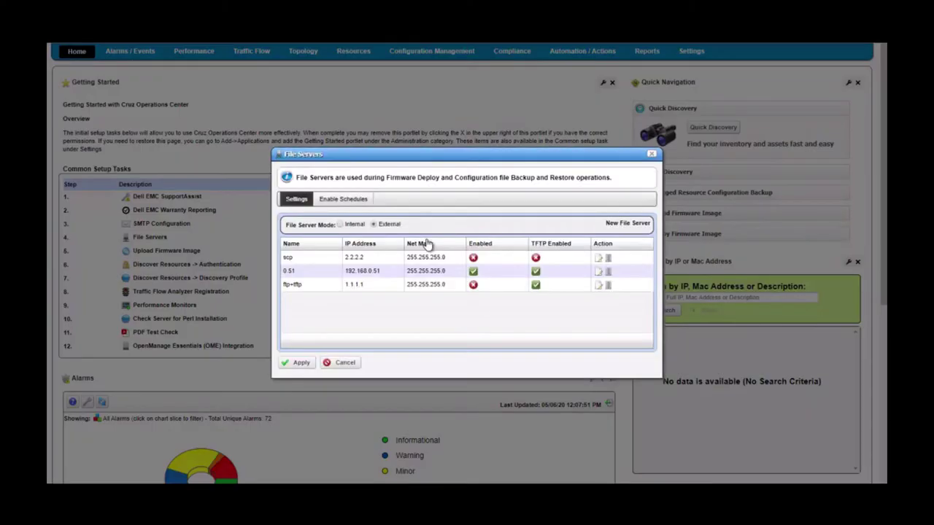
{"action": "left_click", "coordinate": [629, 223]}
{"action": "left_click", "coordinate": [251, 226]}
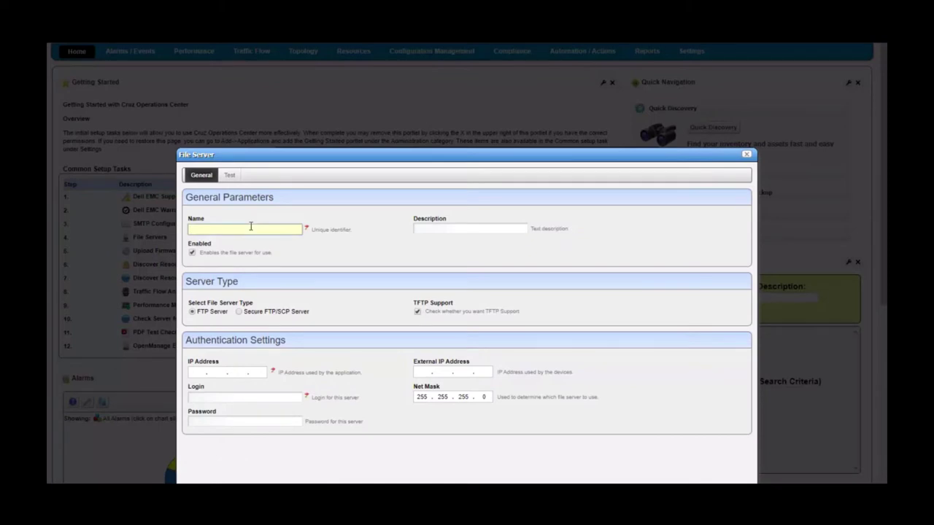
{"action": "left_click", "coordinate": [425, 227]}
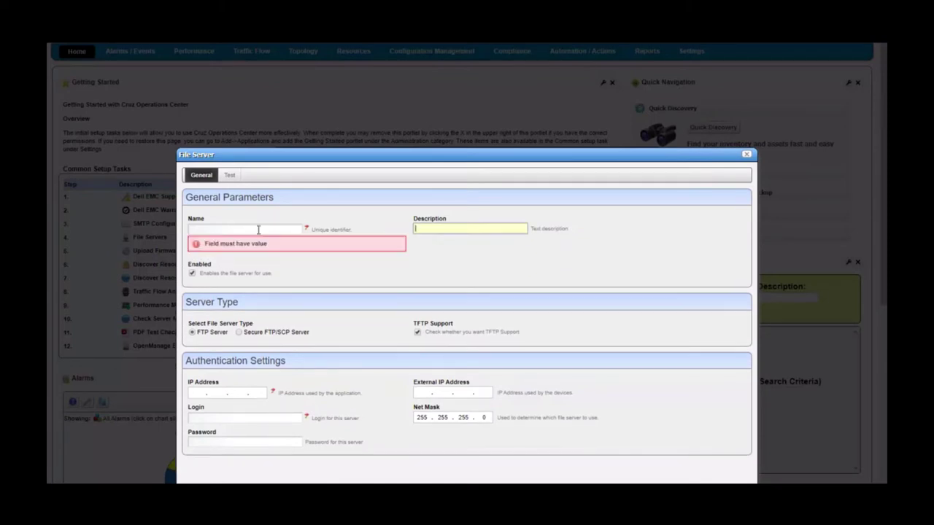
{"action": "left_click", "coordinate": [259, 229]}
{"action": "type", "text": "test1"}
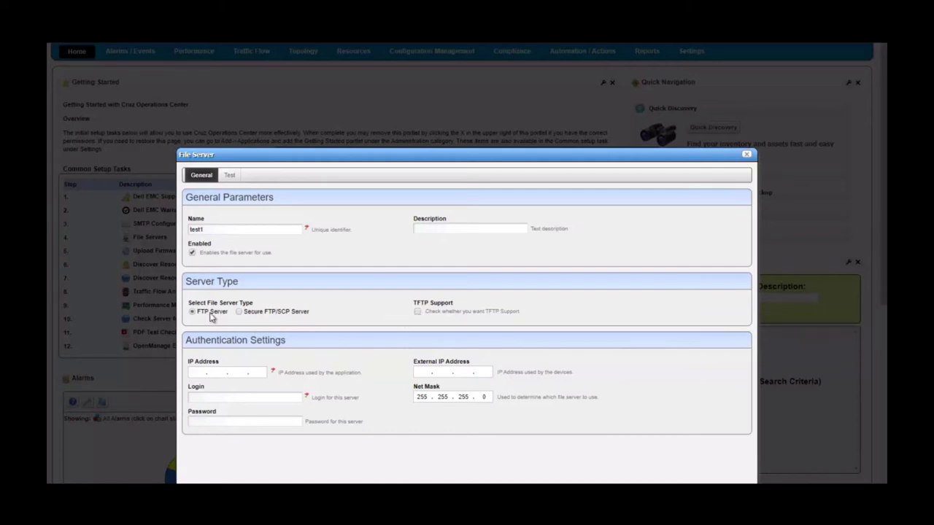
- Enable TFTP, select the IP address field, then make the server Secure FTP/SCP instead
{"action": "left_click", "coordinate": [418, 313]}
{"action": "left_click", "coordinate": [200, 373]}
{"action": "left_click", "coordinate": [239, 312]}
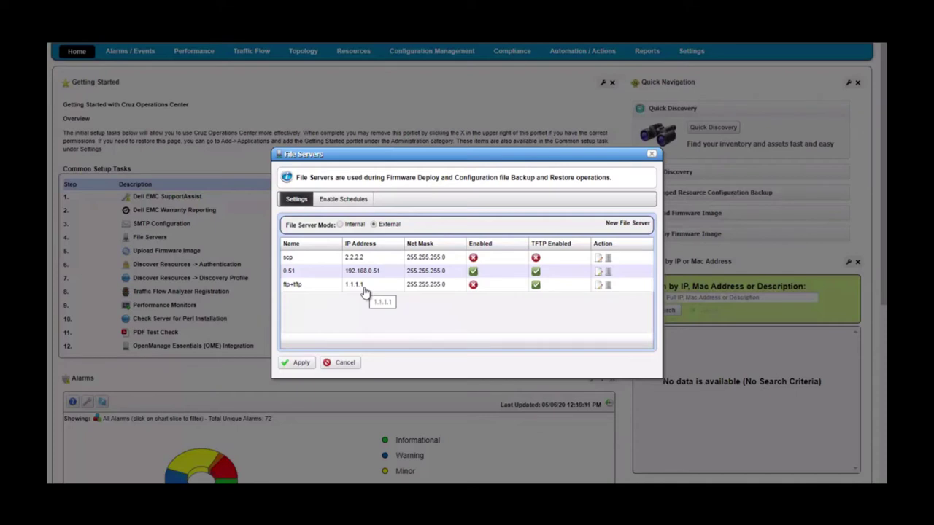
- In the schedule options, leave Default Device Config Backup off and Default Change Determination on
{"action": "left_click", "coordinate": [341, 200]}
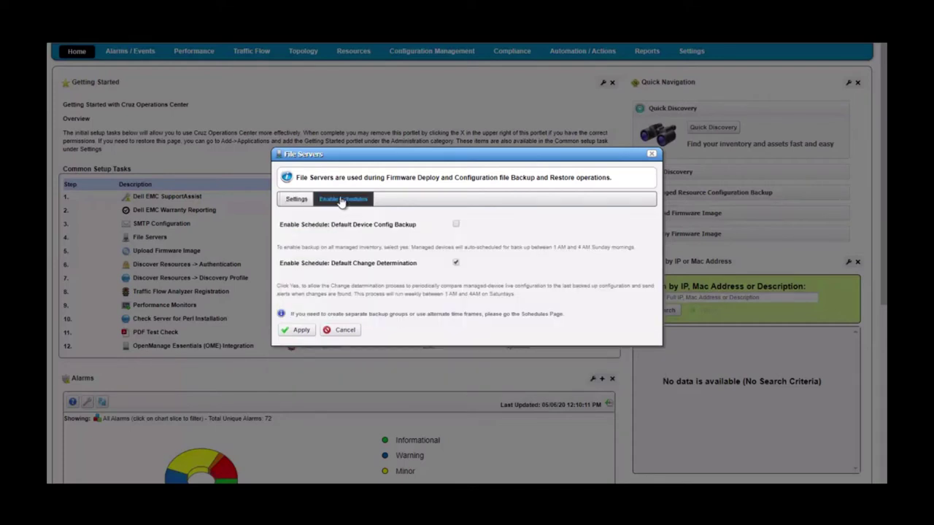
{"action": "left_click", "coordinate": [457, 226]}
{"action": "left_click", "coordinate": [456, 225]}
- Cancel the File Servers dialog without applying changes
{"action": "left_click", "coordinate": [348, 330]}
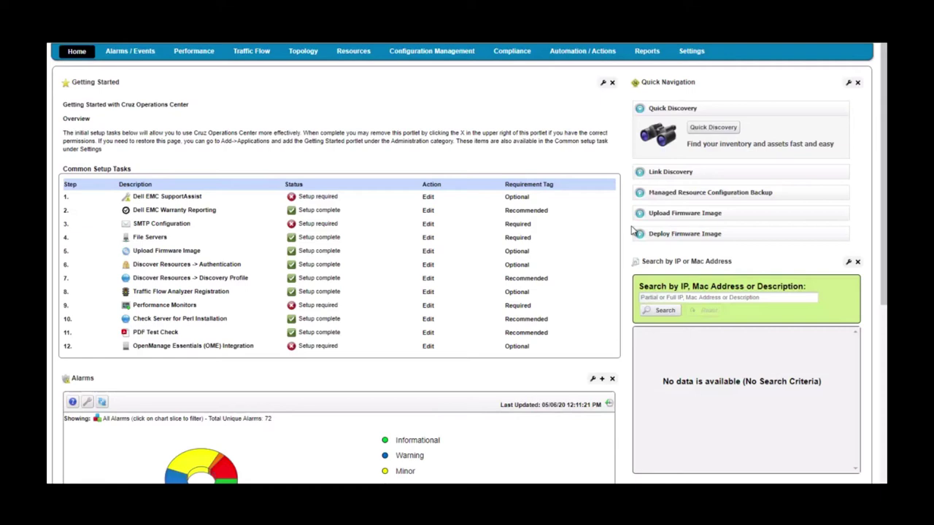
- Start a firmware upload named cisco with version 12.3
{"action": "left_click", "coordinate": [428, 252]}
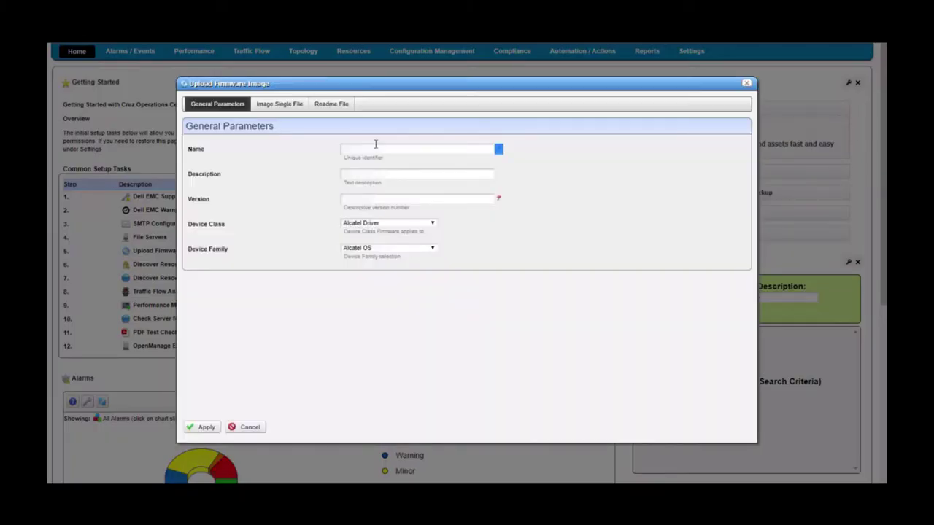
{"action": "left_click", "coordinate": [376, 148]}
{"action": "type", "text": "d"}
{"action": "type", "text": "isco"}
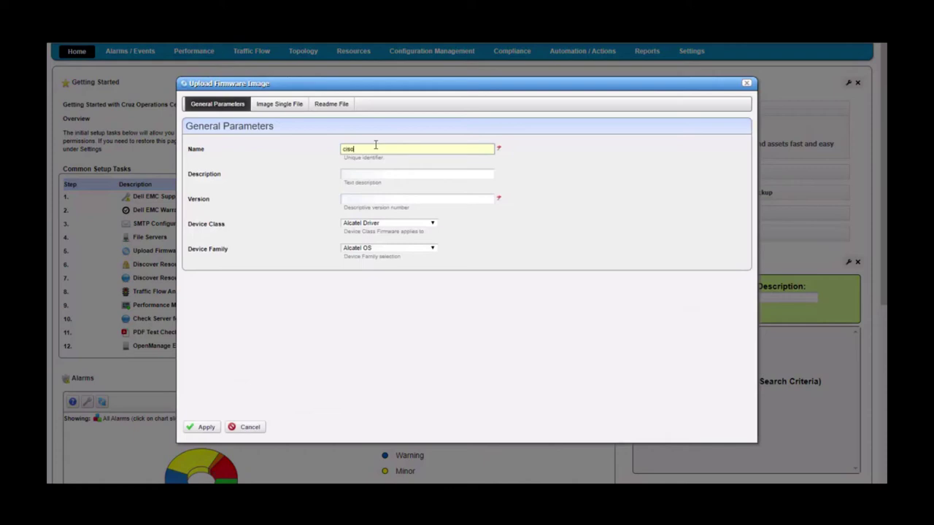
{"action": "left_click_drag", "start_coordinate": [376, 145], "coordinate": [346, 138]}
{"action": "type", "text": "cisco"}
{"action": "left_click", "coordinate": [401, 167]}
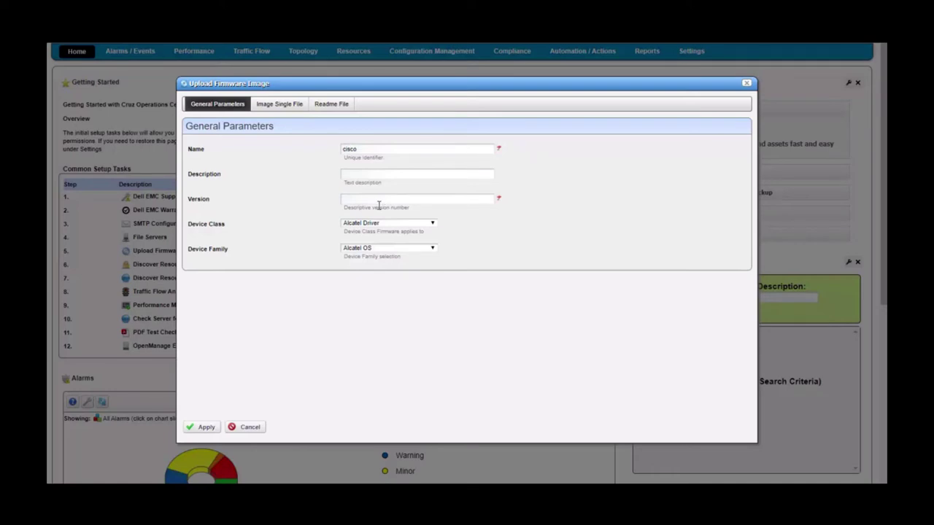
{"action": "left_click", "coordinate": [365, 199]}
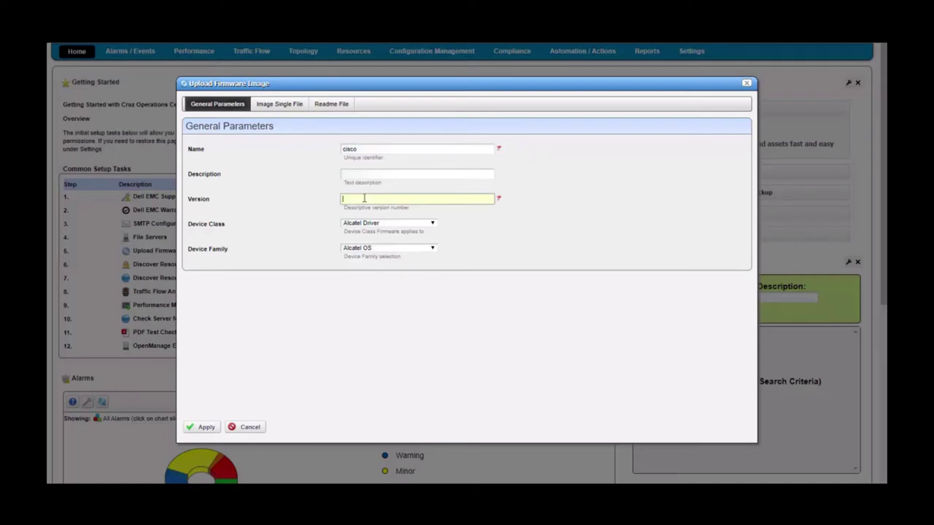
{"action": "type", "text": "12.3"}
- Set the device class to Cisco IOS and the device family to IOS
{"action": "left_click", "coordinate": [395, 223]}
{"action": "mouse_move", "coordinate": [463, 267]}
{"action": "left_mouse_down"}
{"action": "mouse_move", "coordinate": [463, 310]}
{"action": "mouse_move", "coordinate": [463, 250]}
{"action": "left_mouse_up"}
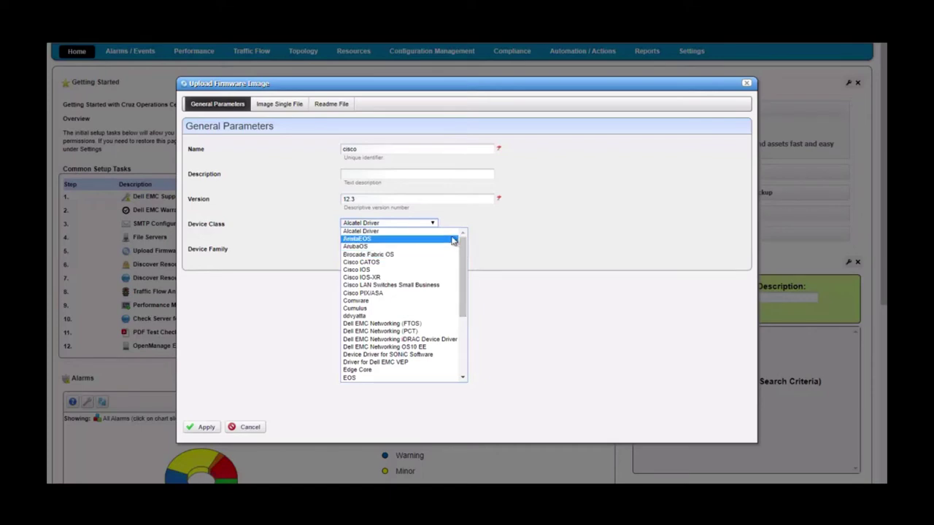
{"action": "key", "text": "Escape"}
{"action": "key", "text": "c"}
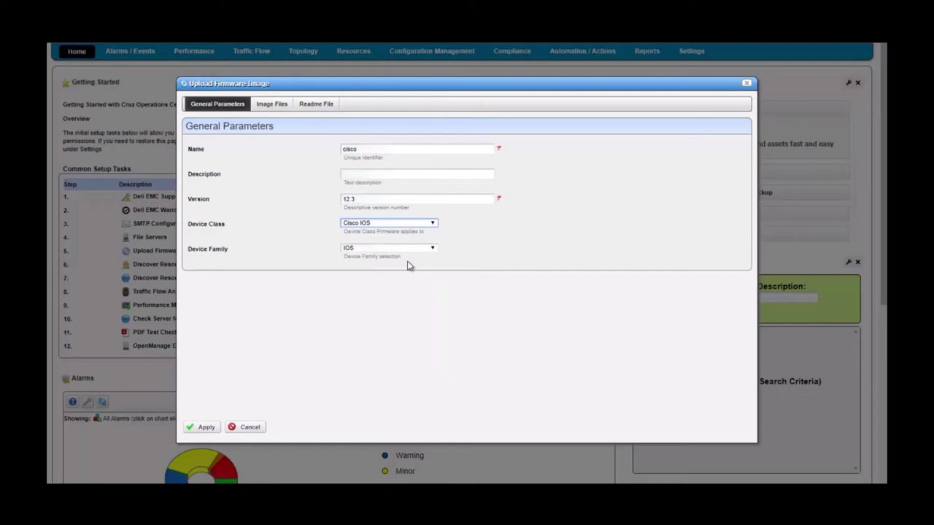
{"action": "left_click", "coordinate": [406, 250]}
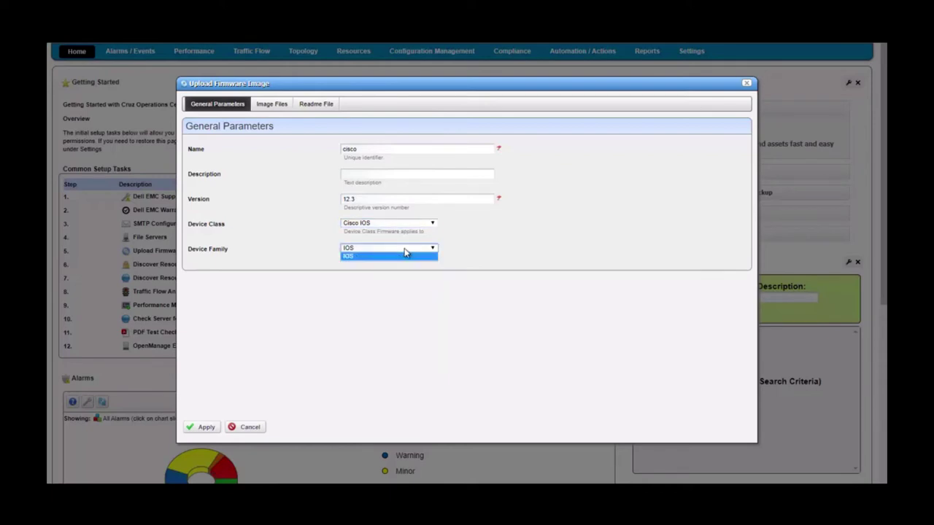
{"action": "left_click", "coordinate": [387, 258]}
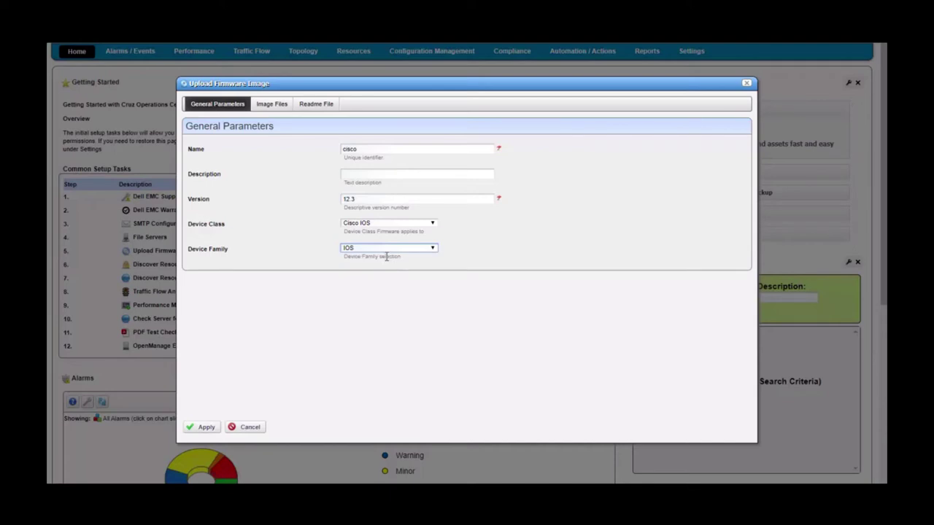
{"action": "left_click", "coordinate": [276, 108]}
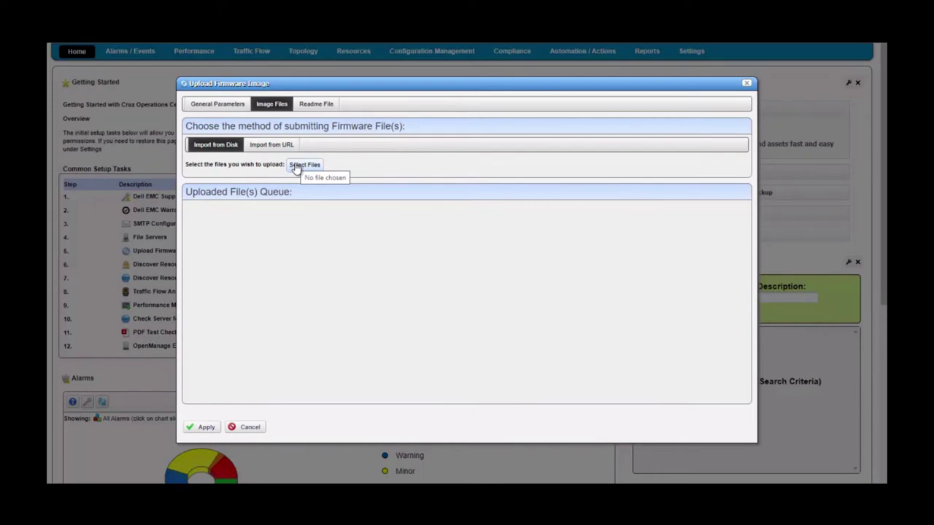
- Flip between Import from URL and Import from Disk, then cancel the Upload Firmware Image dialog
{"action": "left_click", "coordinate": [272, 146]}
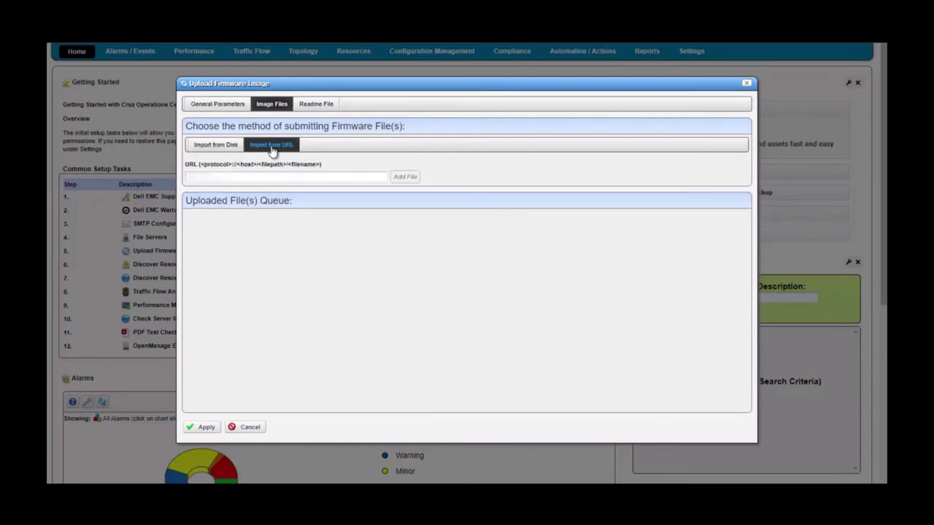
{"action": "left_click", "coordinate": [216, 147]}
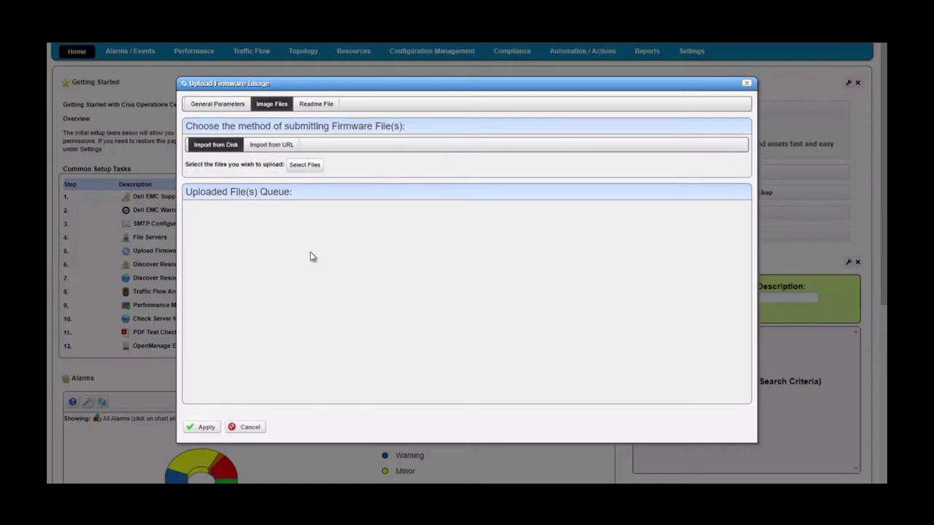
{"action": "left_click", "coordinate": [247, 428]}
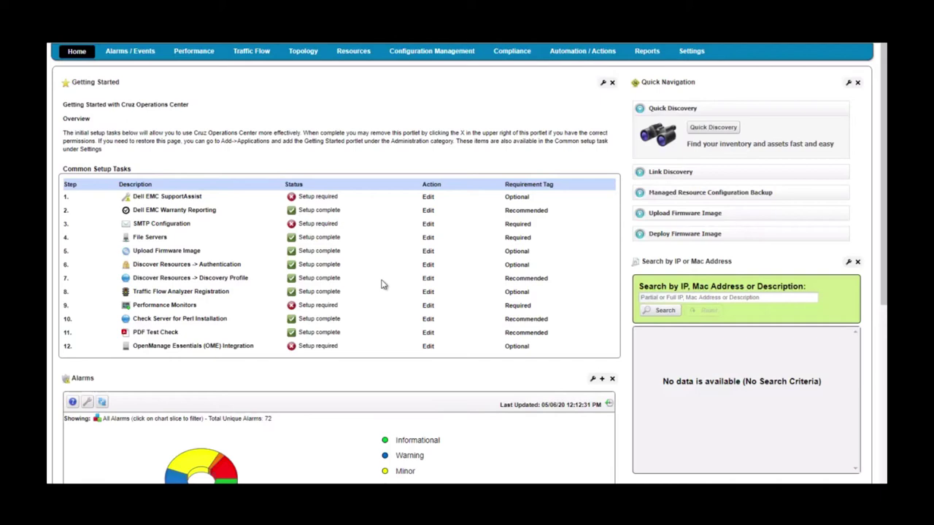
- From the Discover Resources authentication task, start a new credential with ID test-SNMP
{"action": "left_click", "coordinate": [428, 266]}
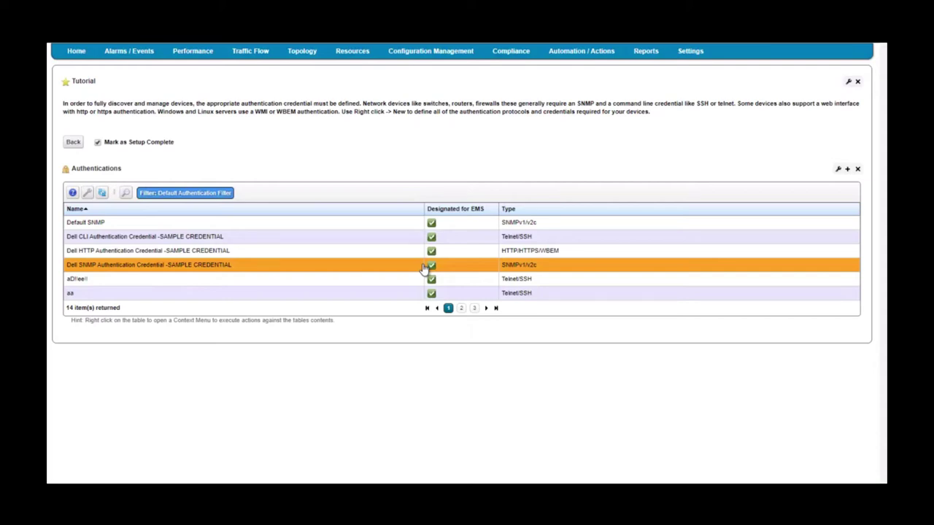
{"action": "right_click", "coordinate": [352, 229]}
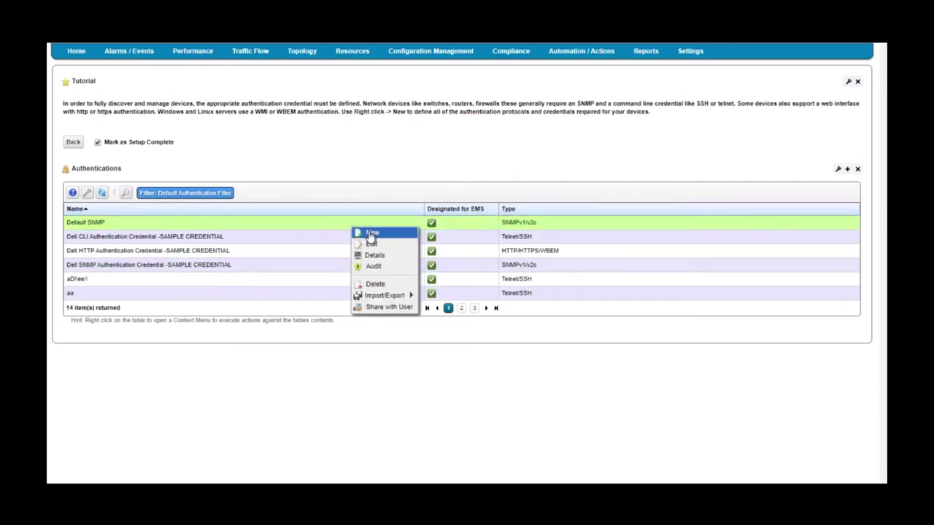
{"action": "left_click", "coordinate": [371, 233]}
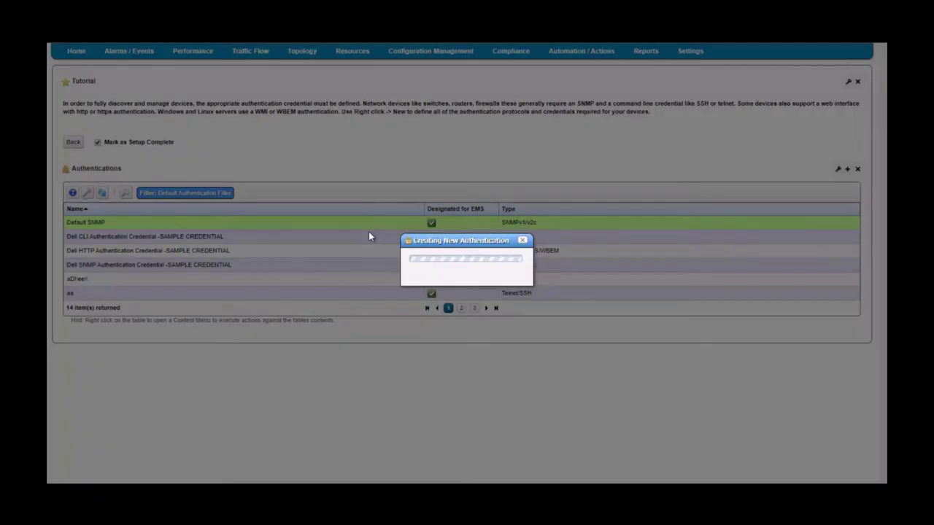
{"action": "left_click", "coordinate": [472, 161]}
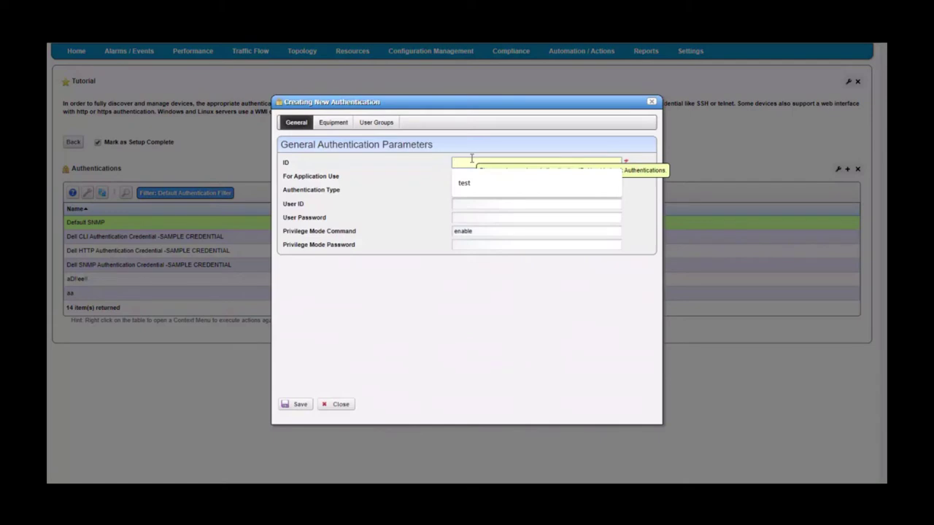
{"action": "type", "text": "tes"}
{"action": "type", "text": "t"}
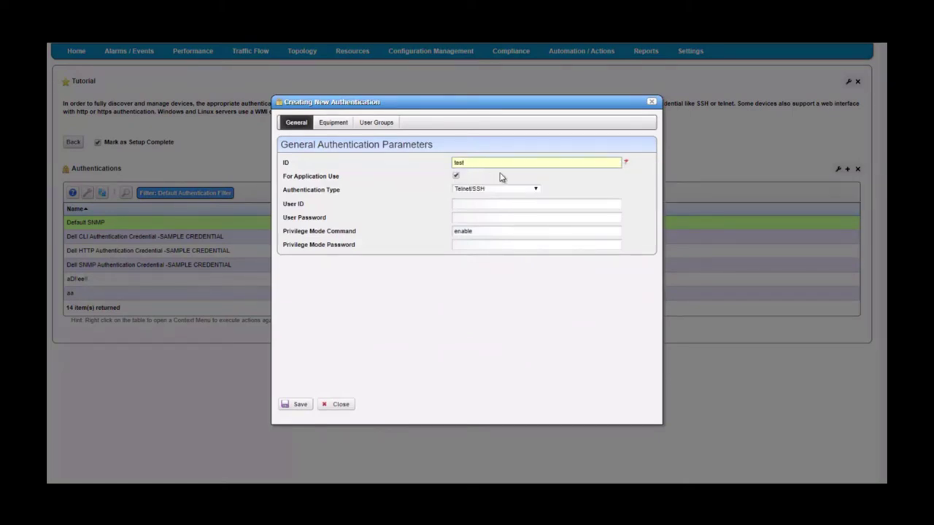
{"action": "type", "text": "-SNMP"}
- Make it SNMPv1/v2c with read, write and trap communities set to 'public', and save it
{"action": "left_click", "coordinate": [501, 190]}
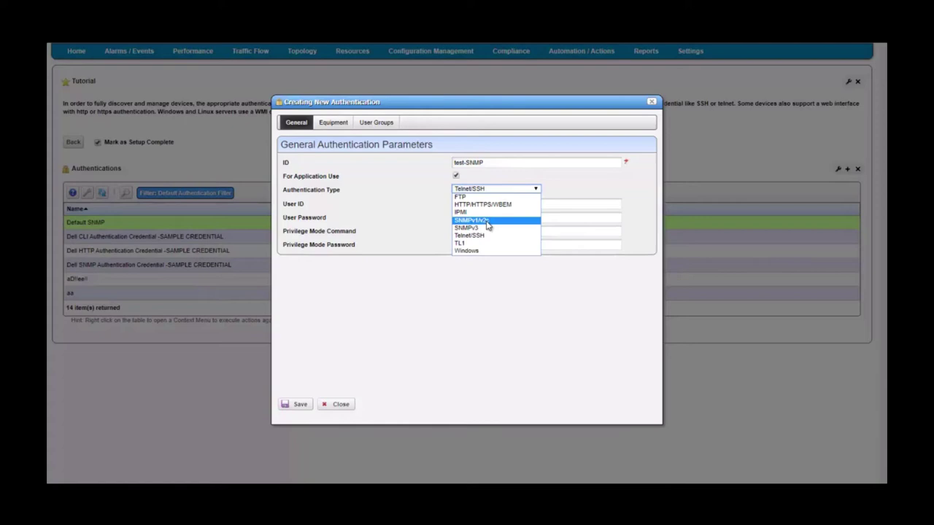
{"action": "left_click", "coordinate": [486, 221]}
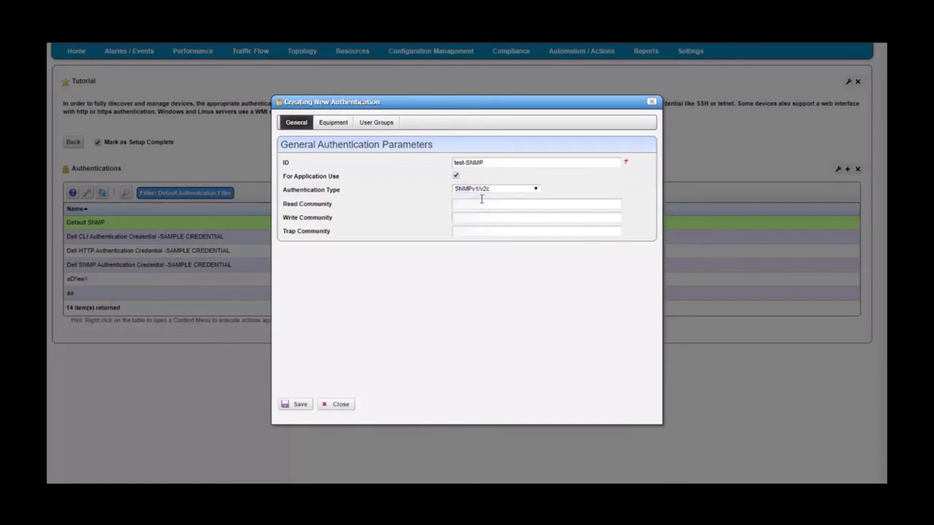
{"action": "left_click", "coordinate": [481, 204]}
{"action": "type", "text": "public"}
{"action": "left_click", "coordinate": [464, 218]}
{"action": "type", "text": "public"}
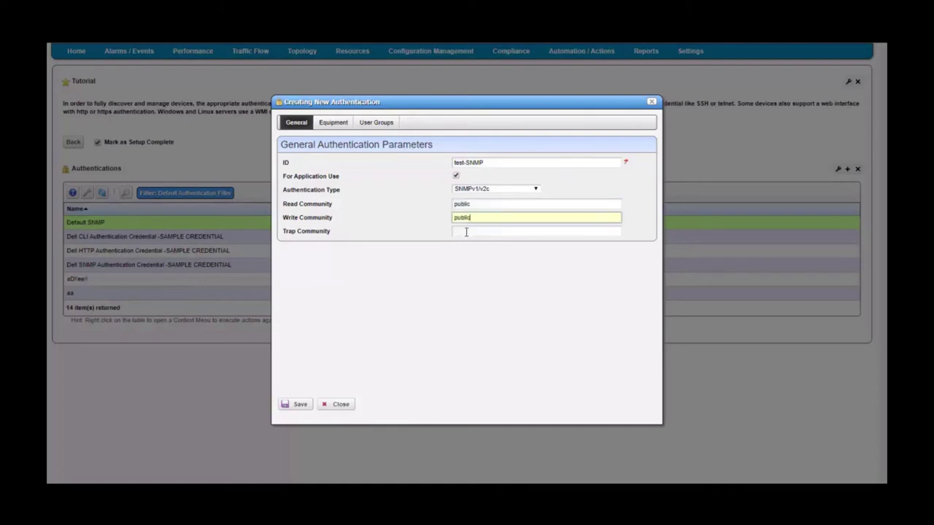
{"action": "left_click", "coordinate": [465, 231]}
{"action": "type", "text": "public"}
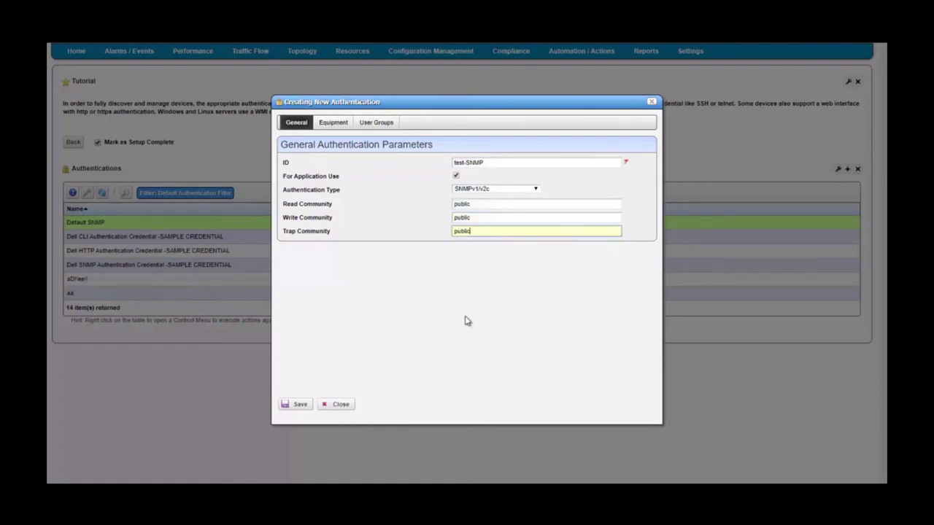
{"action": "left_click", "coordinate": [467, 321]}
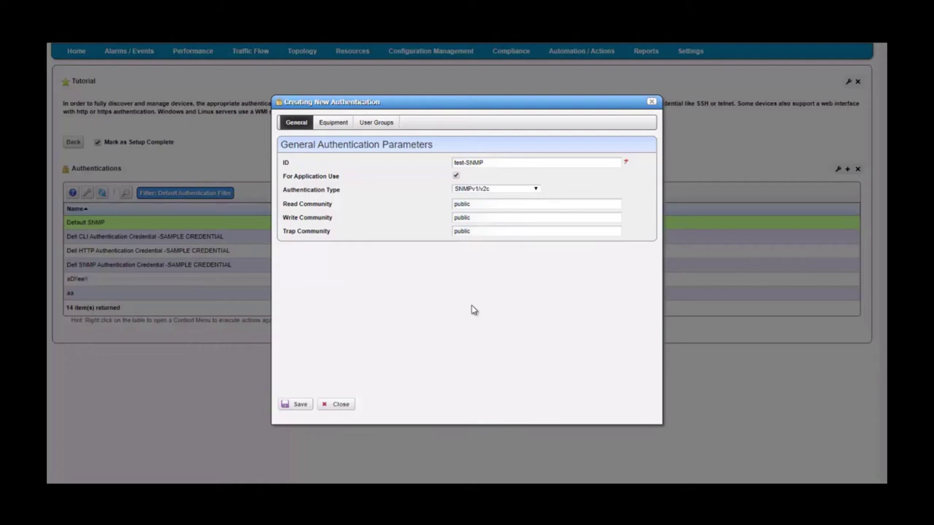
{"action": "left_click", "coordinate": [305, 401]}
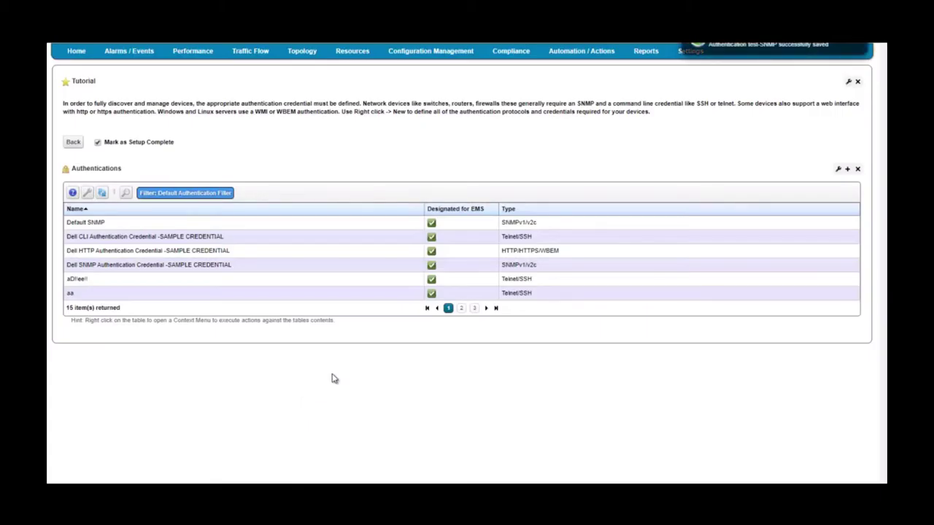
- Start another new authentication credential with ID CLI_SSH
{"action": "right_click", "coordinate": [326, 225]}
{"action": "left_click", "coordinate": [358, 231]}
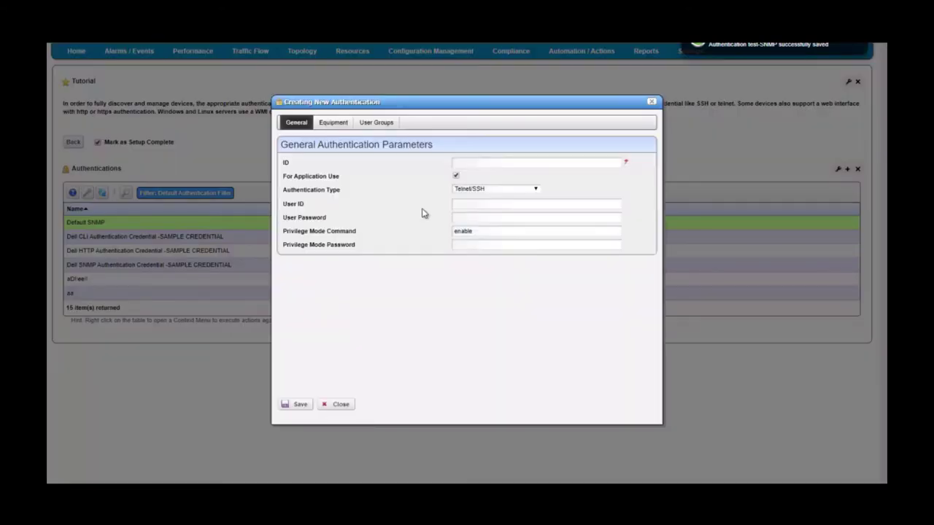
{"action": "left_click", "coordinate": [486, 160]}
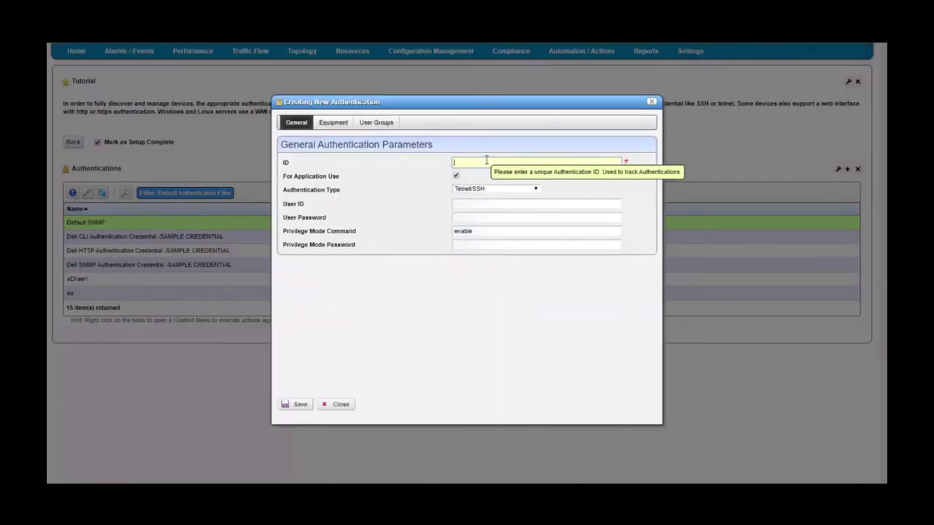
{"action": "type", "text": "CLI_SSH"}
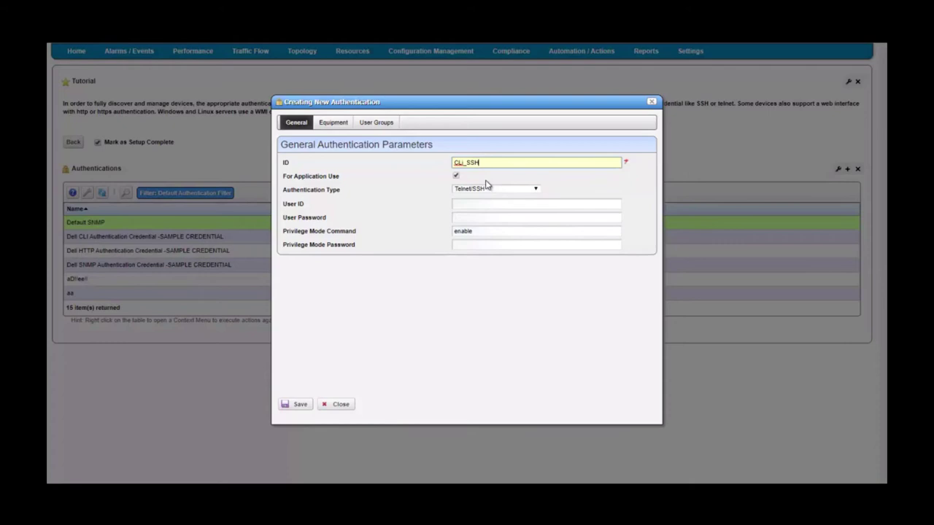
- Keep the Telnet/SSH type with privilege command 'enable' and save the CLI_SSH credential
{"action": "left_click", "coordinate": [494, 191]}
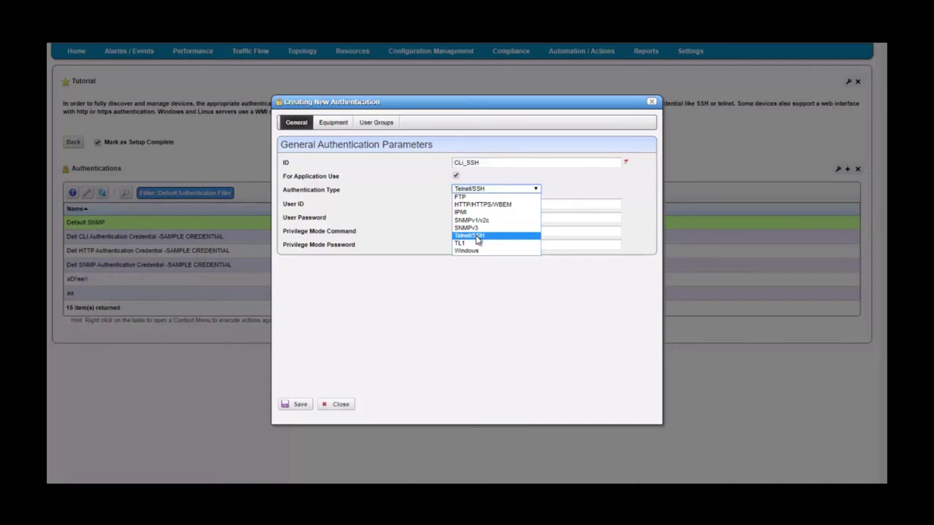
{"action": "left_click", "coordinate": [477, 237]}
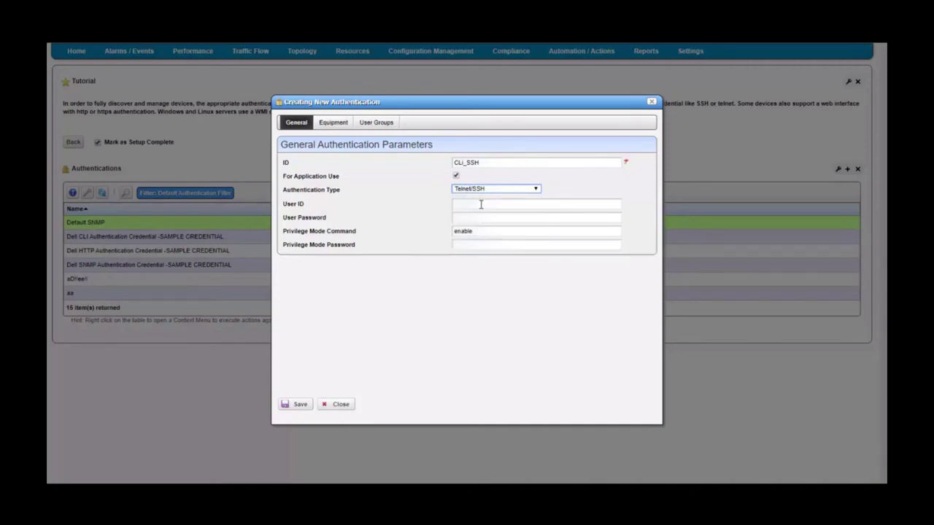
{"action": "left_click", "coordinate": [480, 205]}
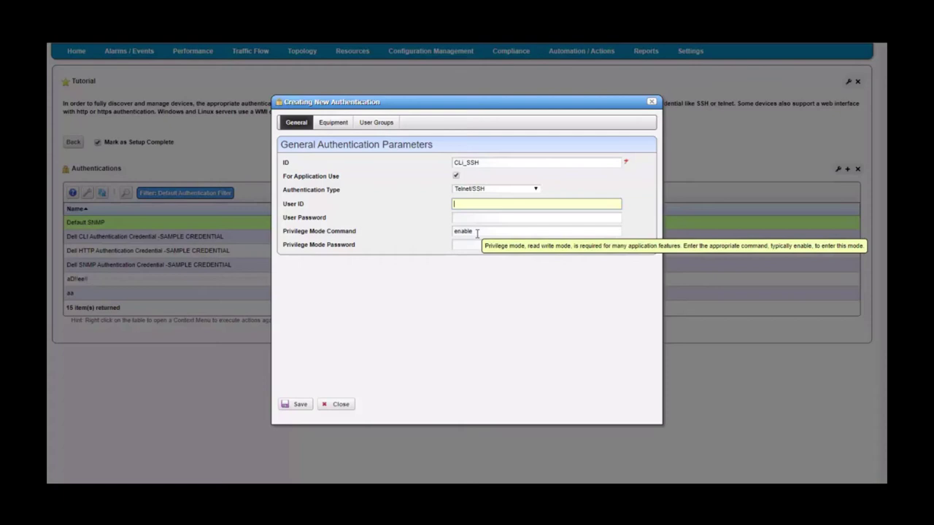
{"action": "left_click", "coordinate": [479, 231]}
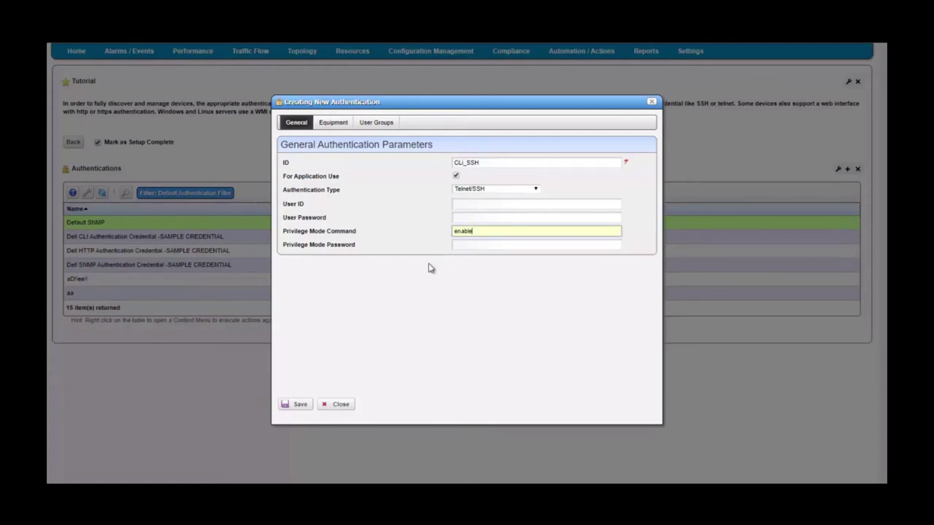
{"action": "left_click", "coordinate": [466, 245]}
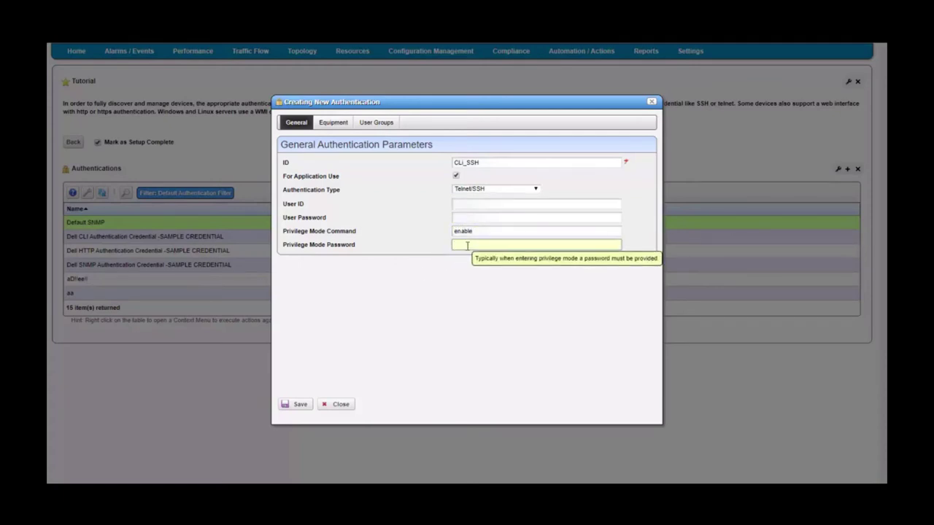
{"action": "key", "text": "shift+Tab"}
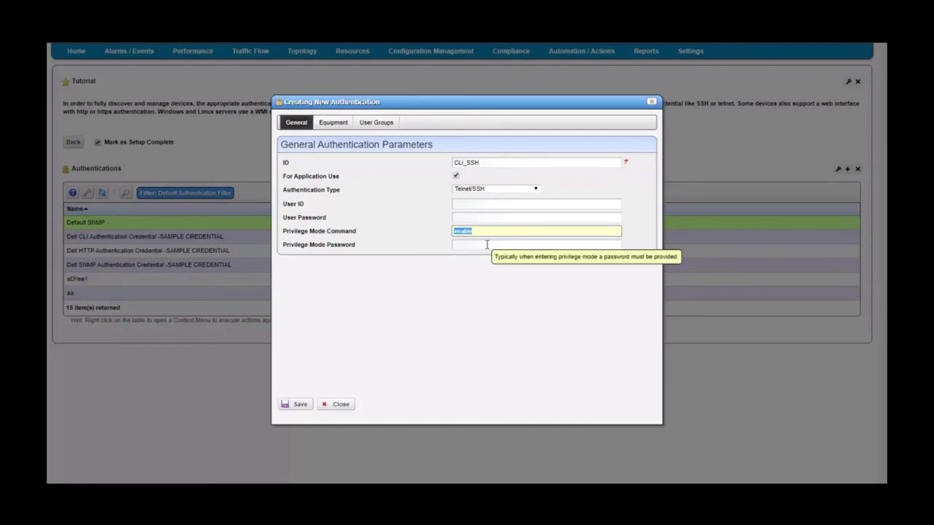
{"action": "left_click", "coordinate": [487, 245]}
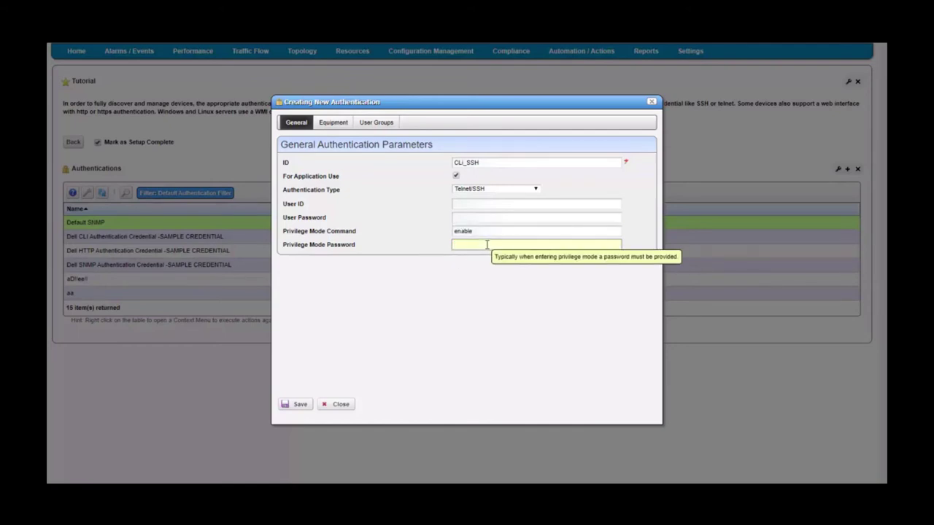
{"action": "left_click", "coordinate": [296, 404]}
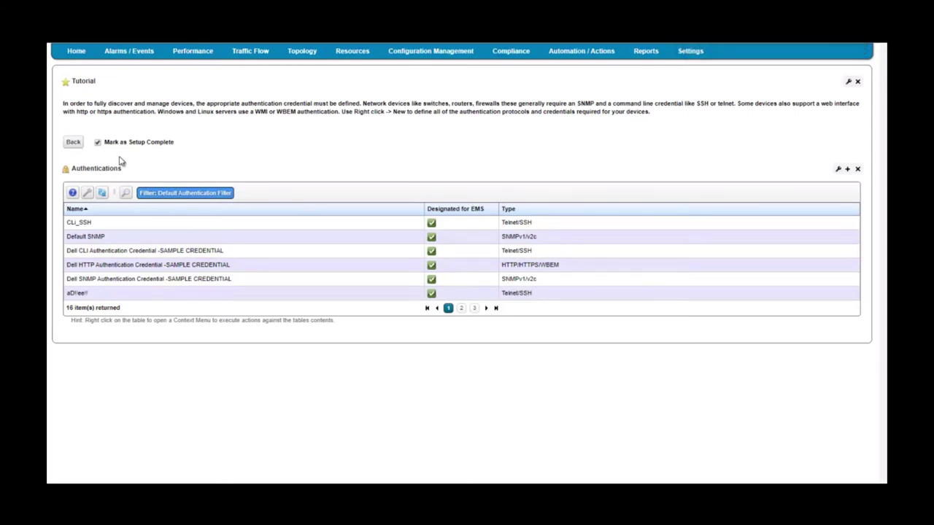
- Mark the authentication task as set up and return to the Getting Started dashboard
{"action": "left_click", "coordinate": [99, 144]}
{"action": "left_click", "coordinate": [99, 143]}
{"action": "left_click", "coordinate": [74, 143]}
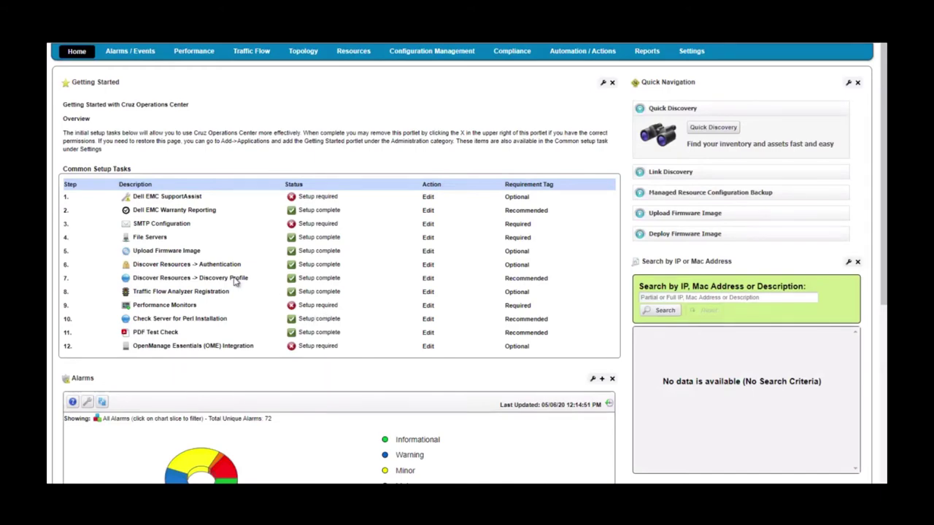
- Open the Discovery Profile task and start a new profile from the Device Auto-Discovery row
{"action": "left_click", "coordinate": [428, 279]}
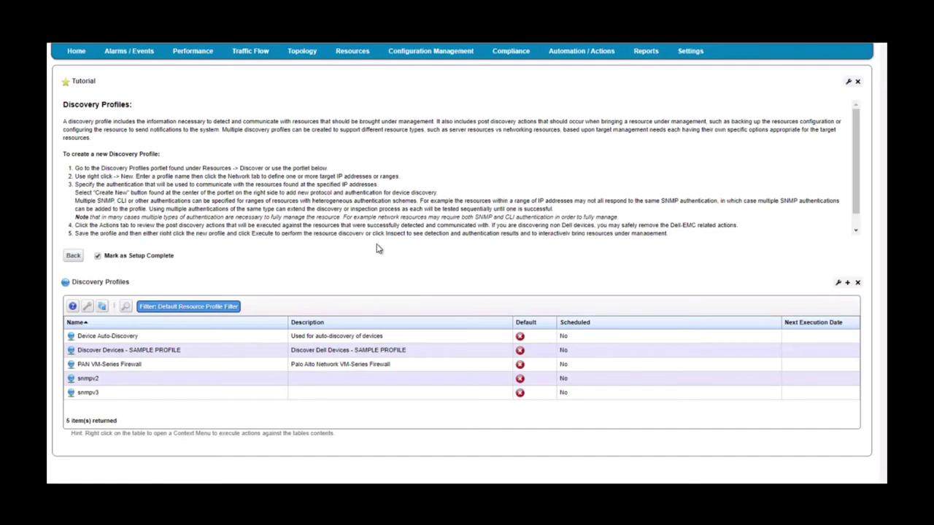
{"action": "left_click", "coordinate": [335, 337]}
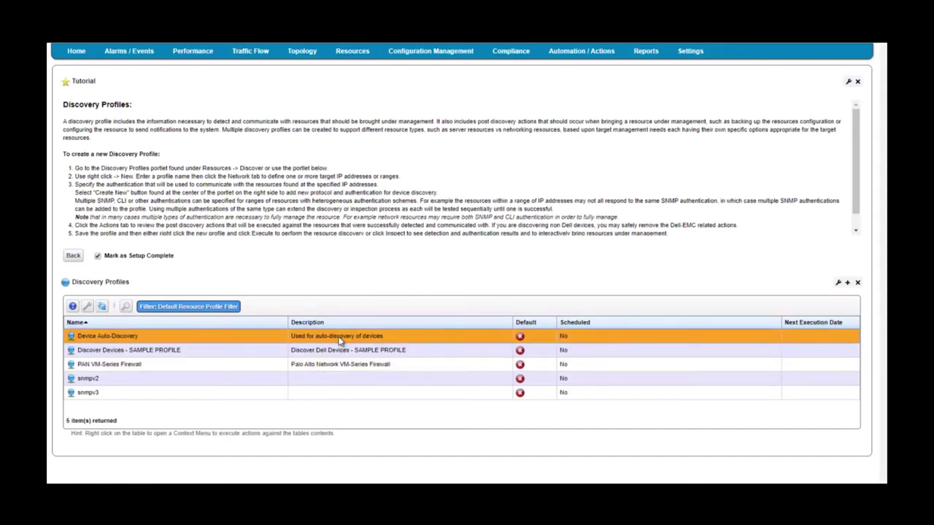
{"action": "right_click", "coordinate": [340, 339]}
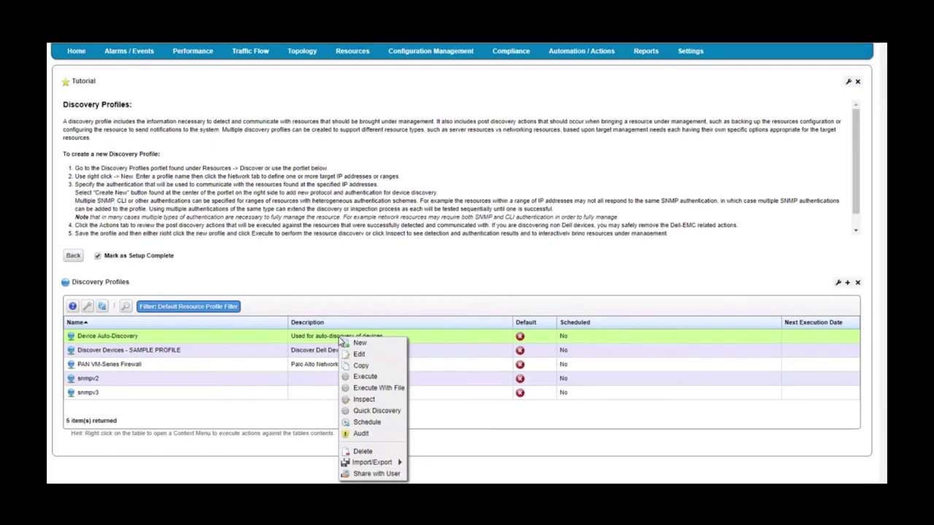
{"action": "left_click", "coordinate": [364, 354]}
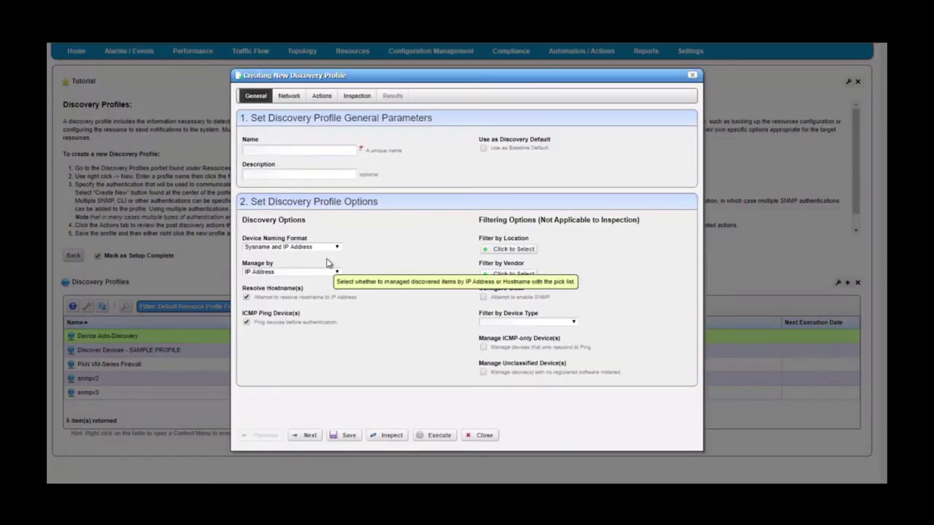
- Enter 'myprofile_dells' as the new discovery profile's name on the General tab
{"action": "left_click", "coordinate": [276, 150]}
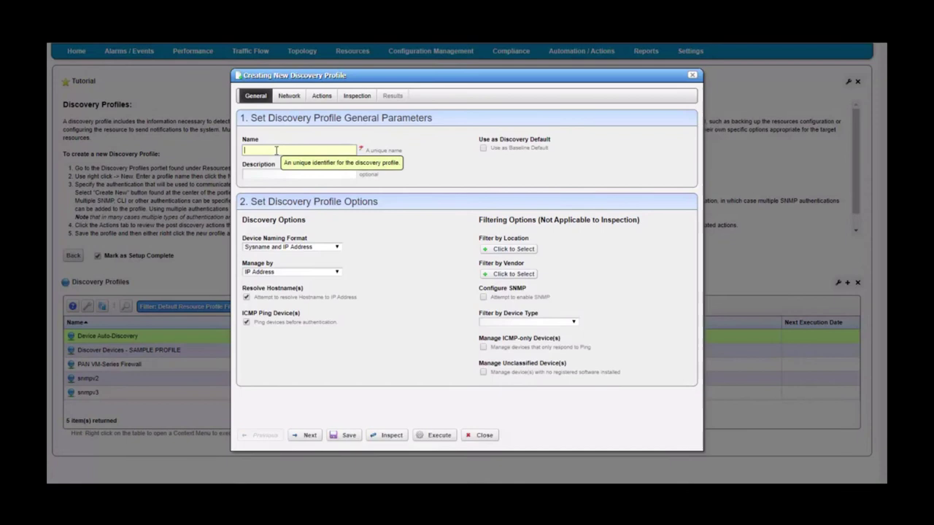
{"action": "type", "text": "myprofile_"}
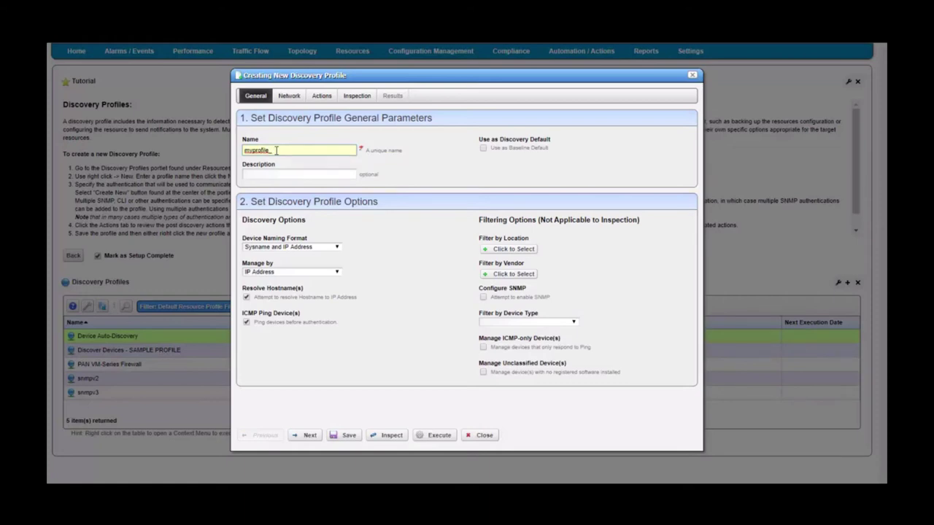
{"action": "type", "text": "isco"}
{"action": "key", "text": "BackSpace"}
{"action": "key", "text": "BackSpace"}
{"action": "key", "text": "BackSpace"}
{"action": "key", "text": "BackSpace"}
{"action": "type", "text": "ells"}
{"action": "left_click", "coordinate": [318, 158]}
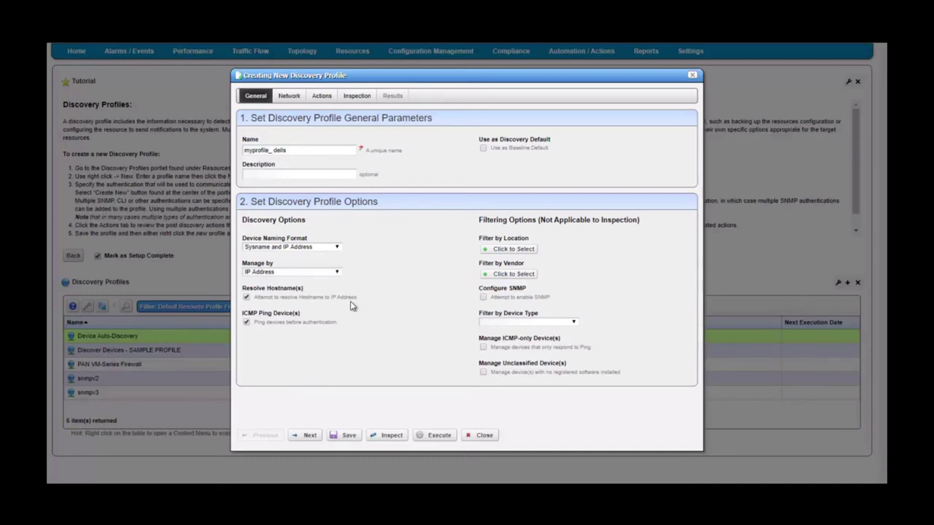
- On the Network tab, keep the IP Address(es) type and enter the range 1.1.1.1-1.1.1.5
{"action": "left_click", "coordinate": [288, 97]}
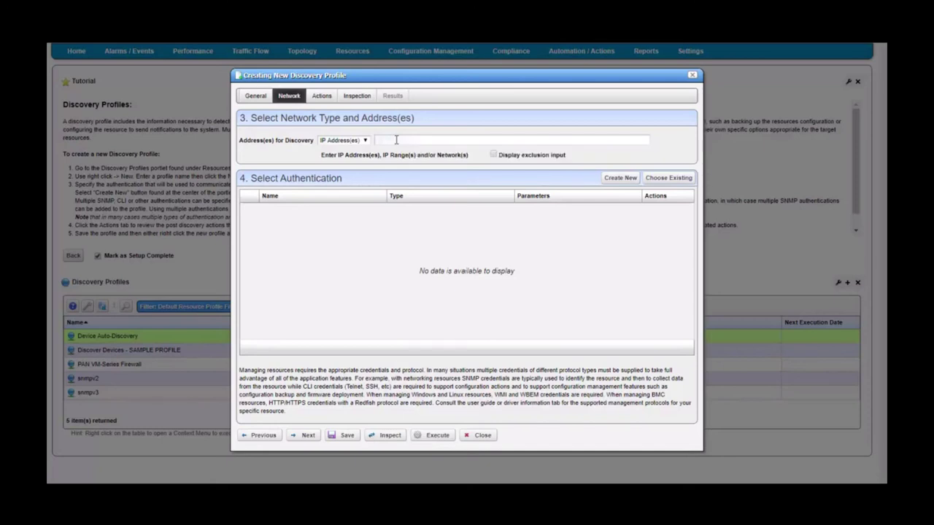
{"action": "left_click", "coordinate": [365, 141]}
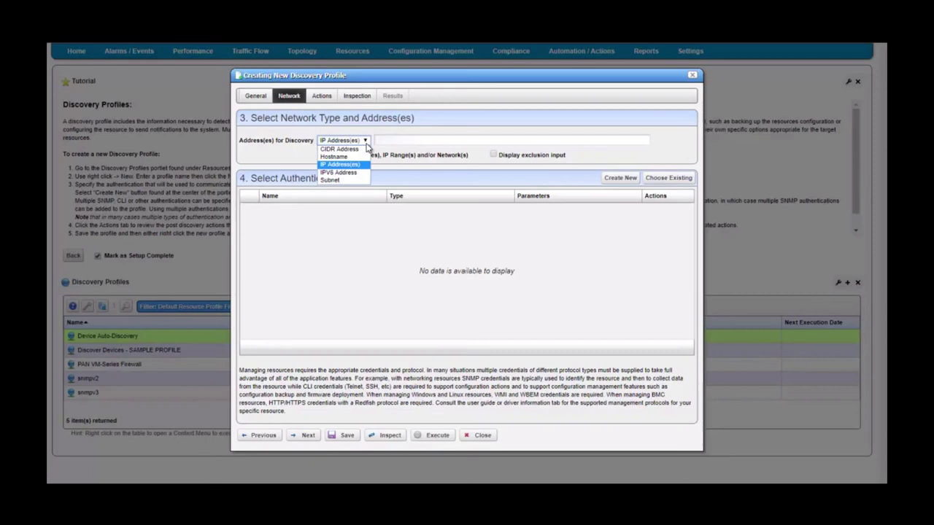
{"action": "left_click", "coordinate": [353, 164]}
{"action": "type", "text": "1.1.1.1"}
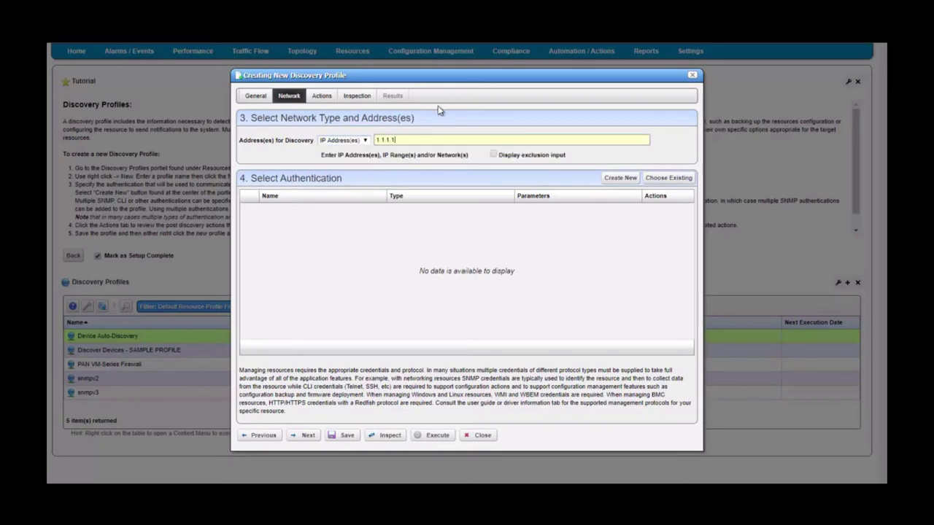
{"action": "type", "text": "-1.01.1"}
{"action": "key", "text": "BackSpace"}
{"action": "key", "text": "BackSpace"}
{"action": "type", "text": "1.1.1.5"}
{"action": "left_click", "coordinate": [272, 237]}
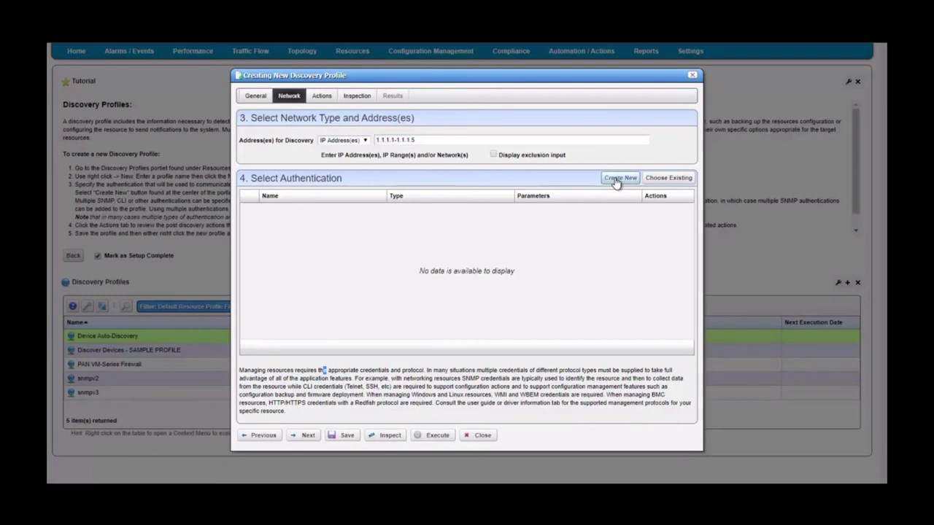
- Attach the saved test-SNMP credential to the profile
{"action": "left_click", "coordinate": [666, 179]}
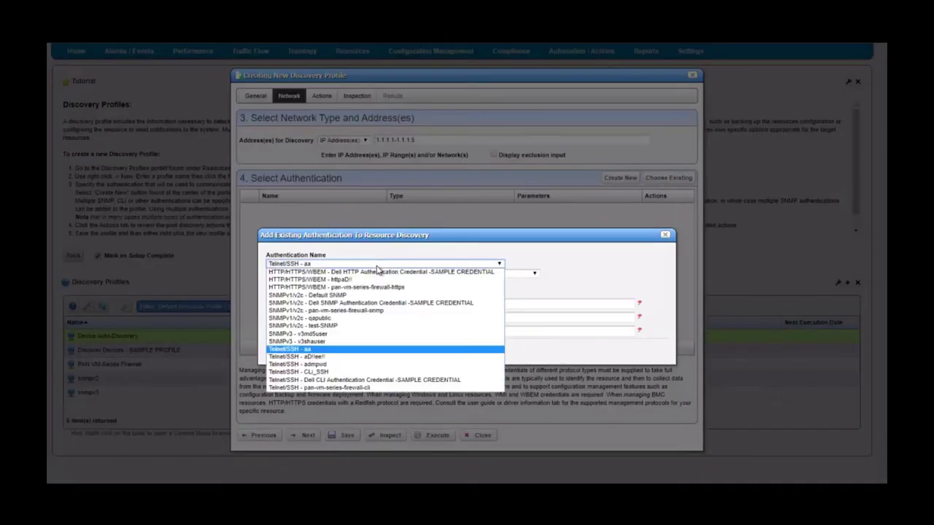
{"action": "left_click", "coordinate": [376, 264]}
{"action": "left_click", "coordinate": [359, 326]}
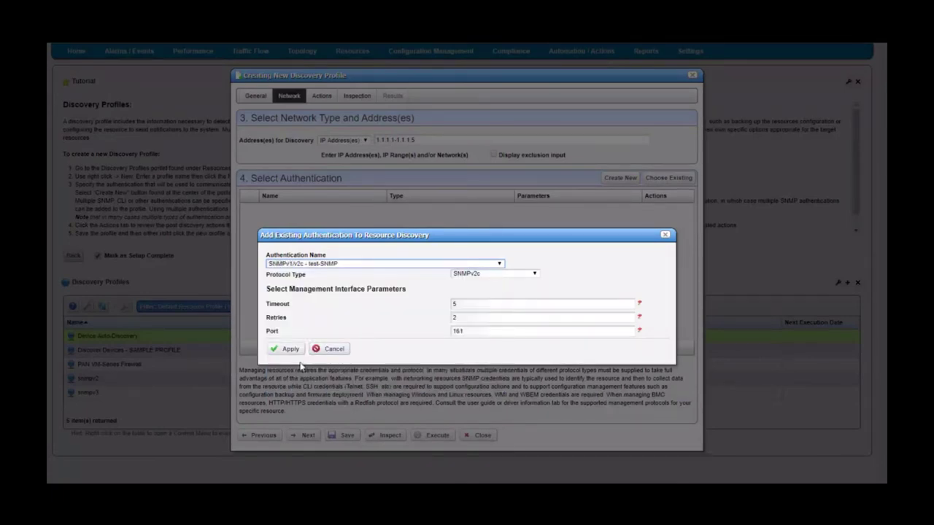
{"action": "left_click", "coordinate": [291, 351]}
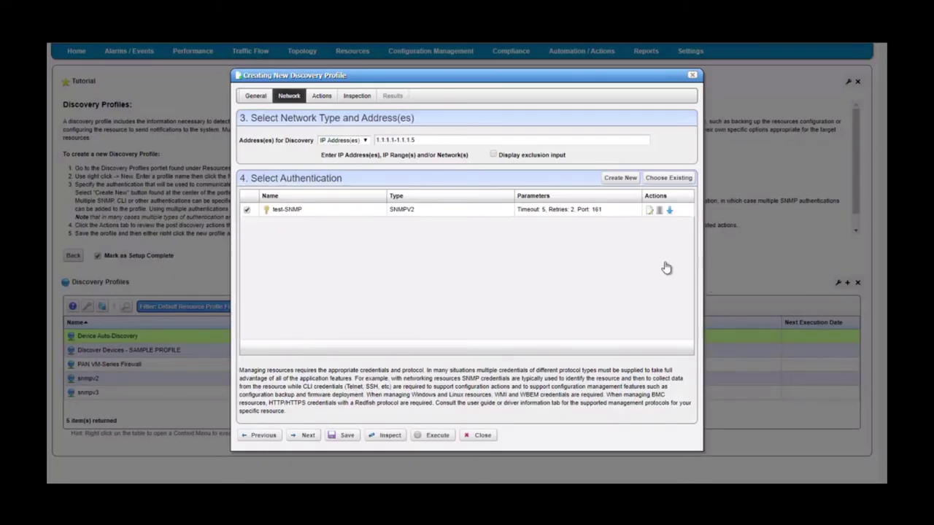
- Attach the saved SSH credential as well, then move to the Inspection step
{"action": "left_click", "coordinate": [670, 178]}
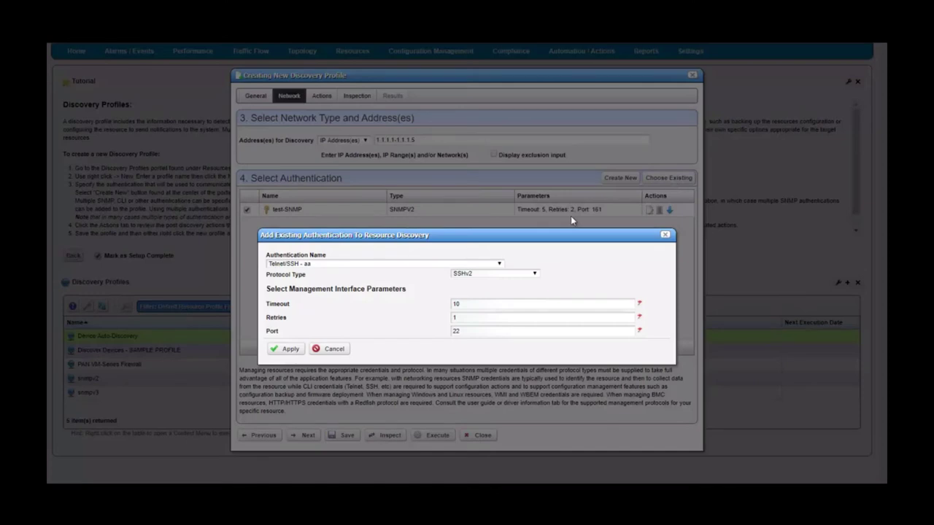
{"action": "left_click", "coordinate": [438, 264]}
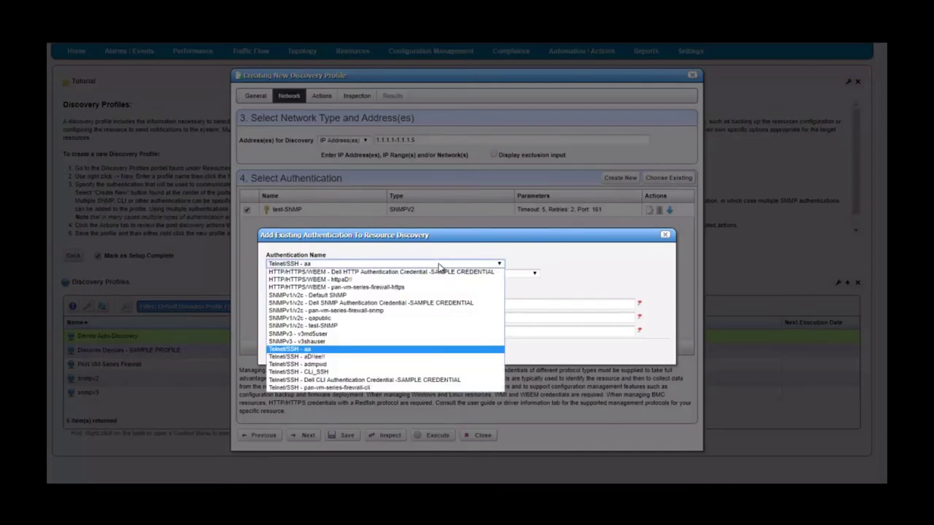
{"action": "left_click", "coordinate": [293, 357]}
{"action": "left_click", "coordinate": [292, 351]}
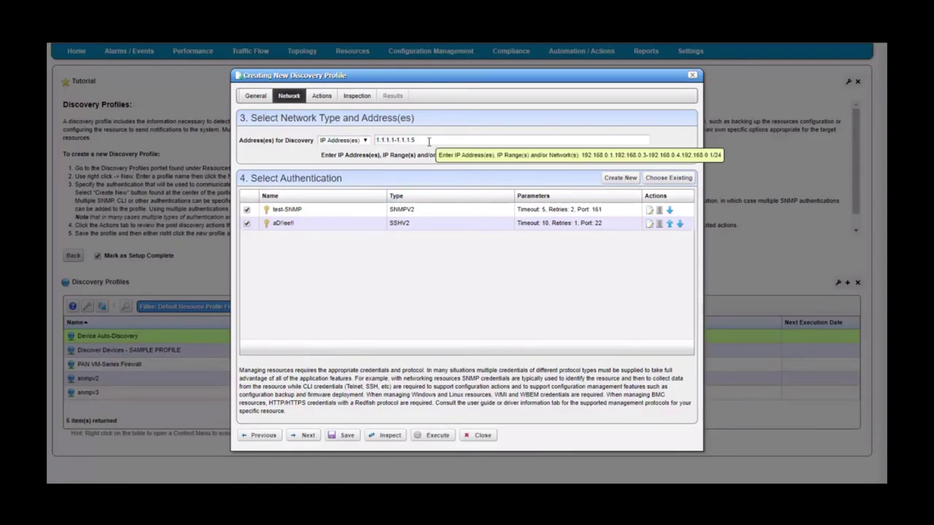
{"action": "left_click", "coordinate": [381, 139]}
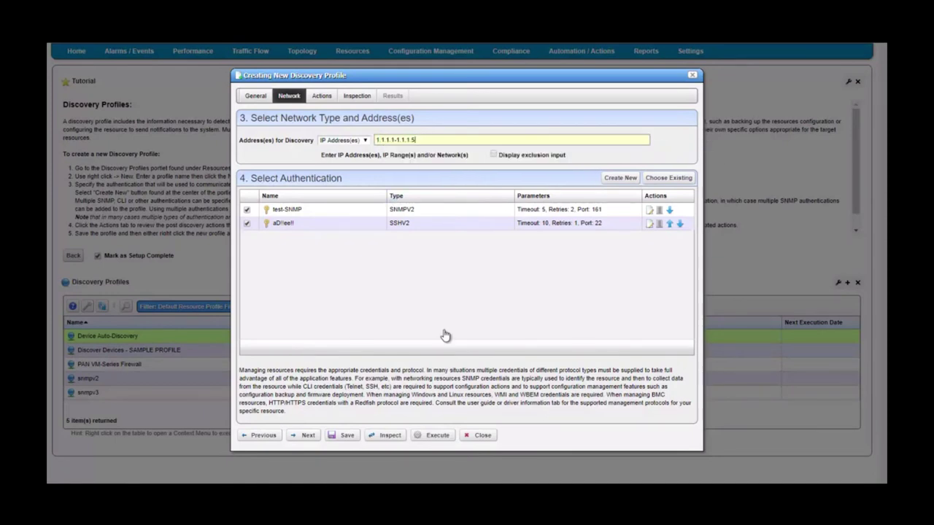
{"action": "left_click", "coordinate": [357, 96]}
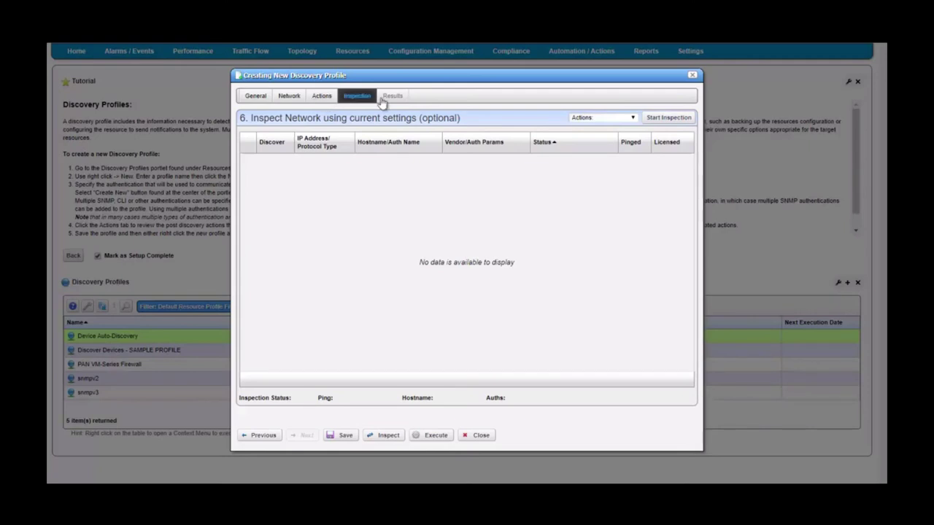
- Run the inspection on 1.1.1.1-1.1.1.5 and expand the 1.1.1.1 and 1.1.1.2 credential results
{"action": "left_click", "coordinate": [667, 123]}
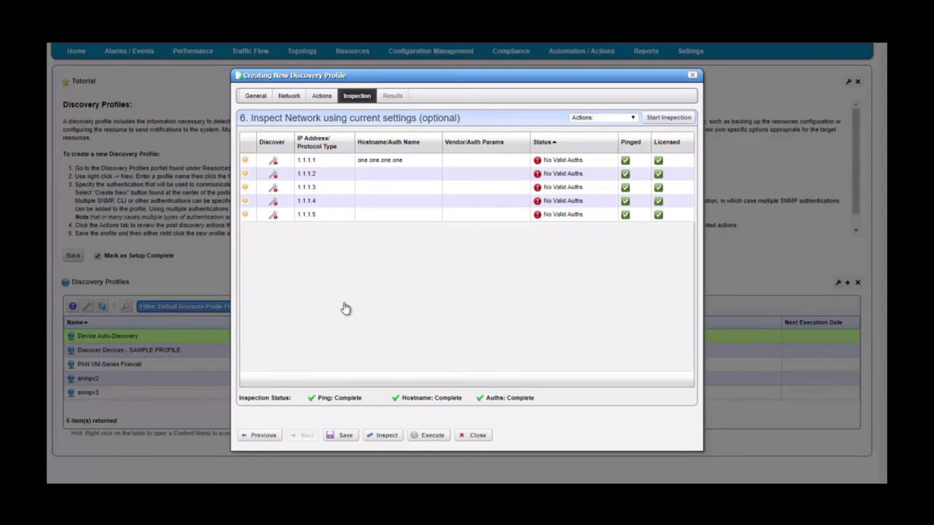
{"action": "left_click", "coordinate": [246, 162]}
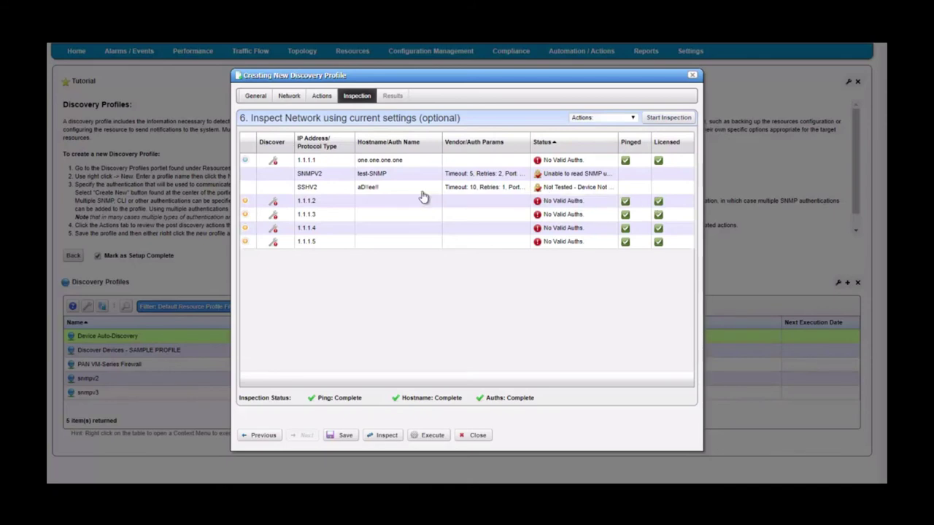
{"action": "left_click", "coordinate": [245, 161]}
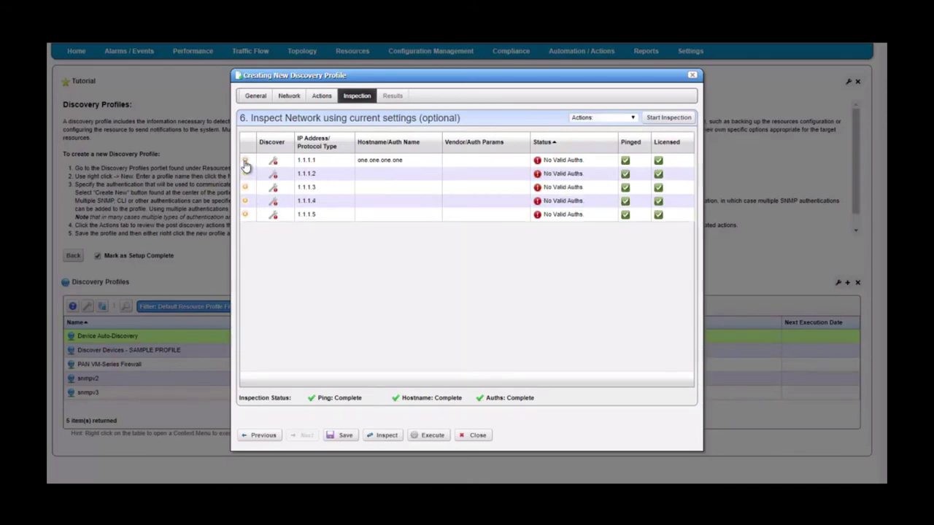
{"action": "left_click", "coordinate": [245, 161]}
{"action": "left_click", "coordinate": [245, 160]}
{"action": "left_click", "coordinate": [245, 174]}
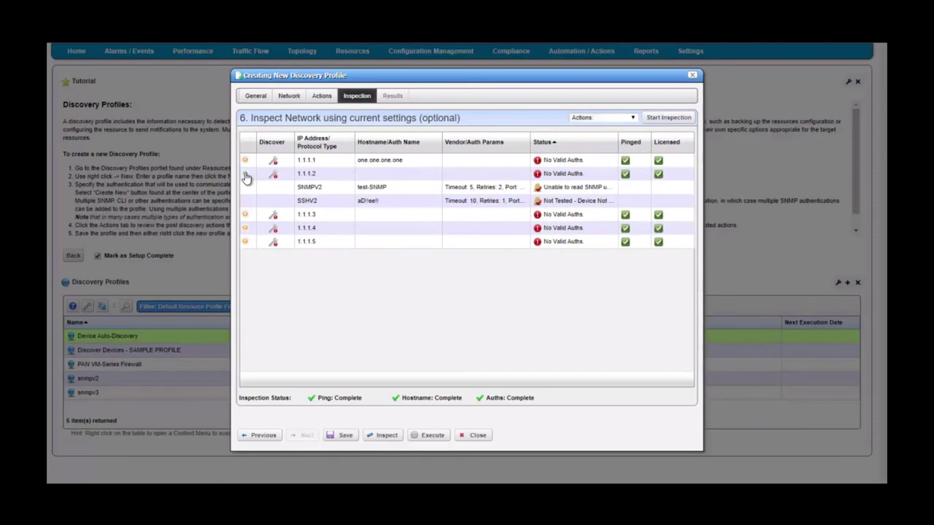
- Go back to the Network tab to review the attached test-SNMP and SSHv2 credentials
{"action": "left_click", "coordinate": [290, 96]}
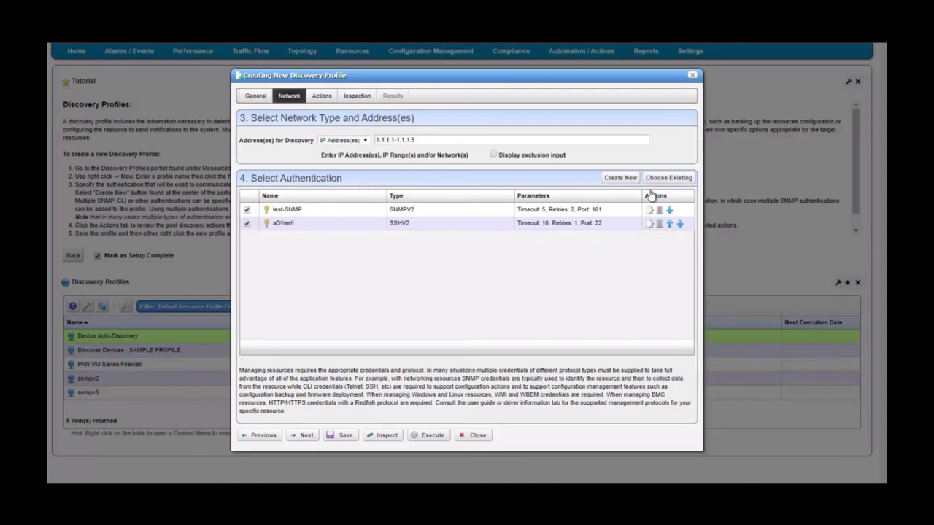
- Start a new credential for the profile, trying WMI and WBEM before choosing Redfish
{"action": "left_click", "coordinate": [624, 179]}
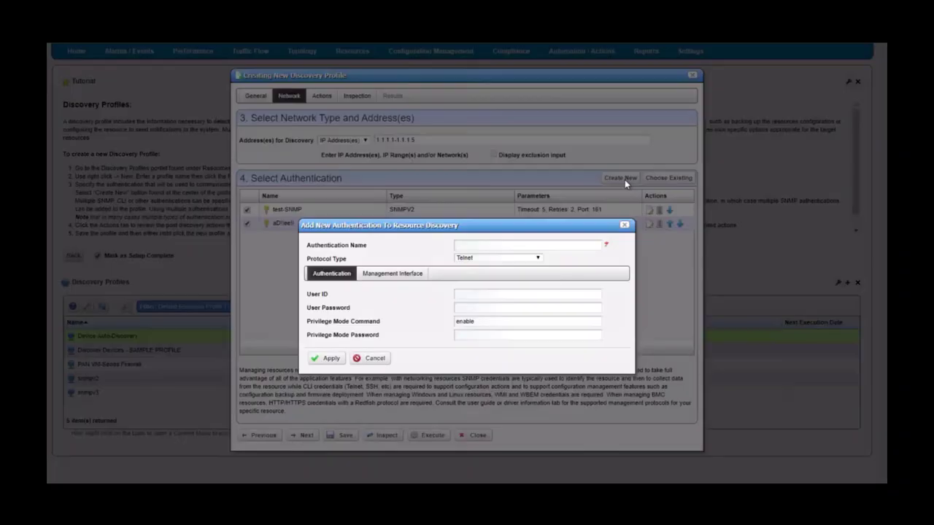
{"action": "left_click", "coordinate": [502, 259]}
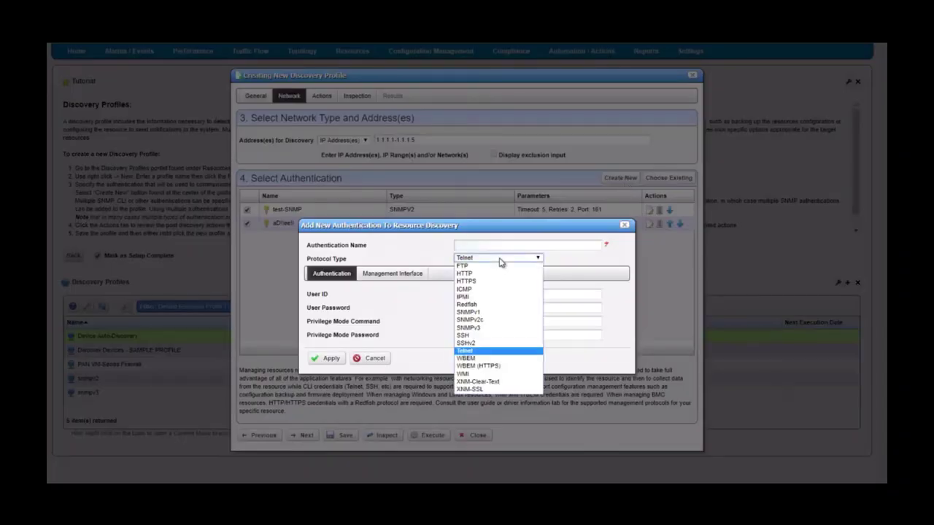
{"action": "left_click", "coordinate": [481, 374]}
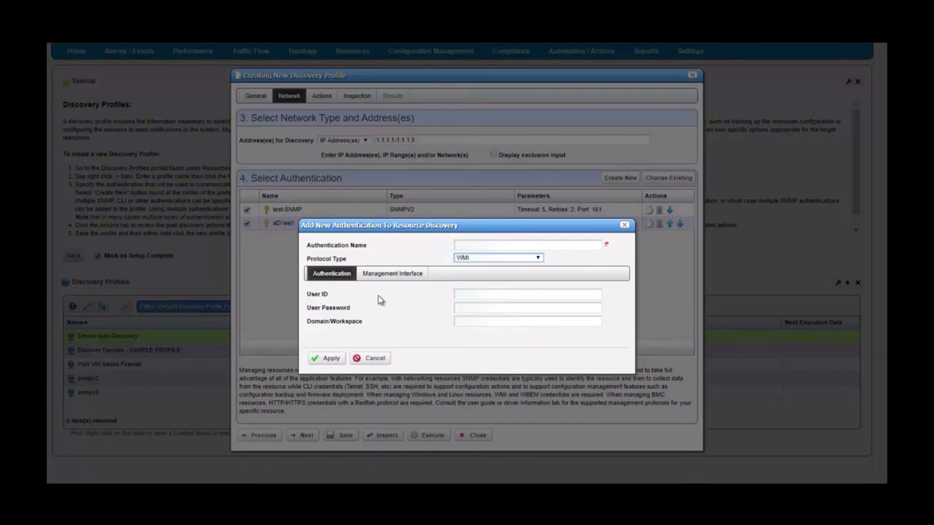
{"action": "left_click", "coordinate": [522, 262]}
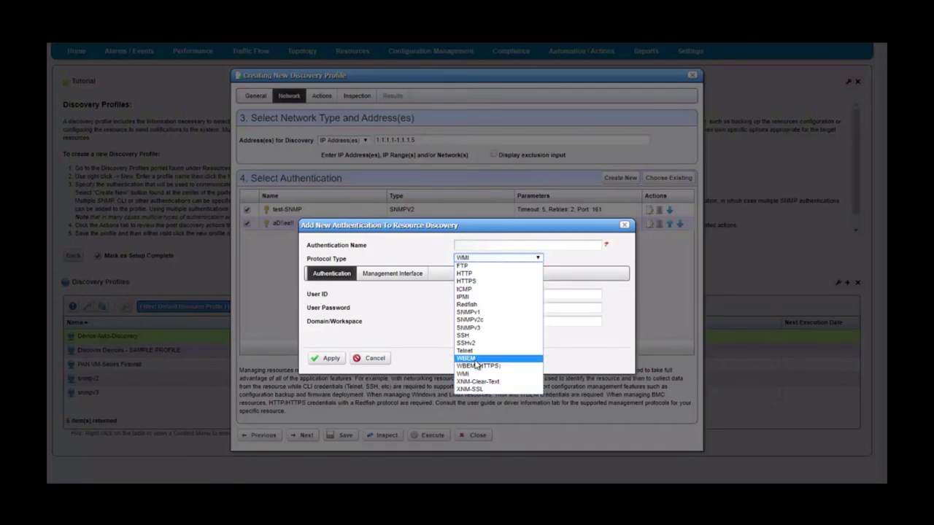
{"action": "left_click", "coordinate": [475, 360]}
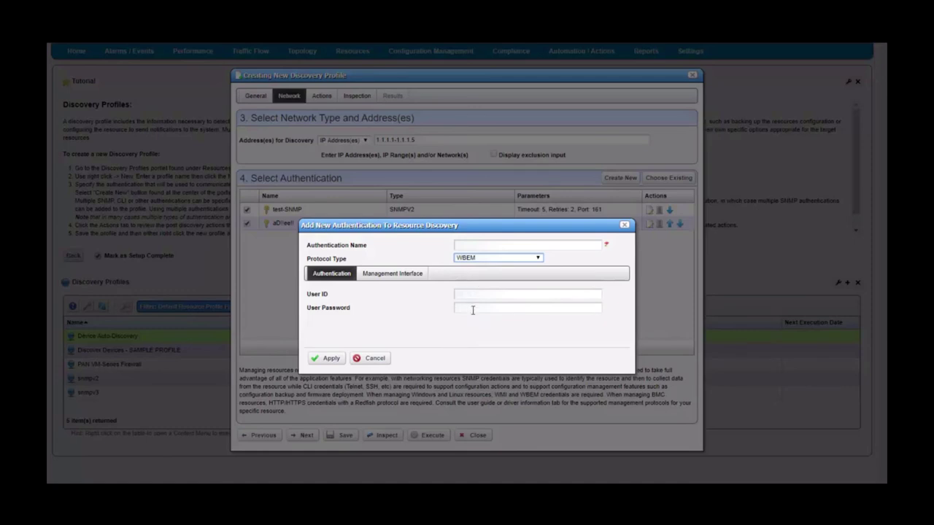
{"action": "left_click", "coordinate": [520, 261]}
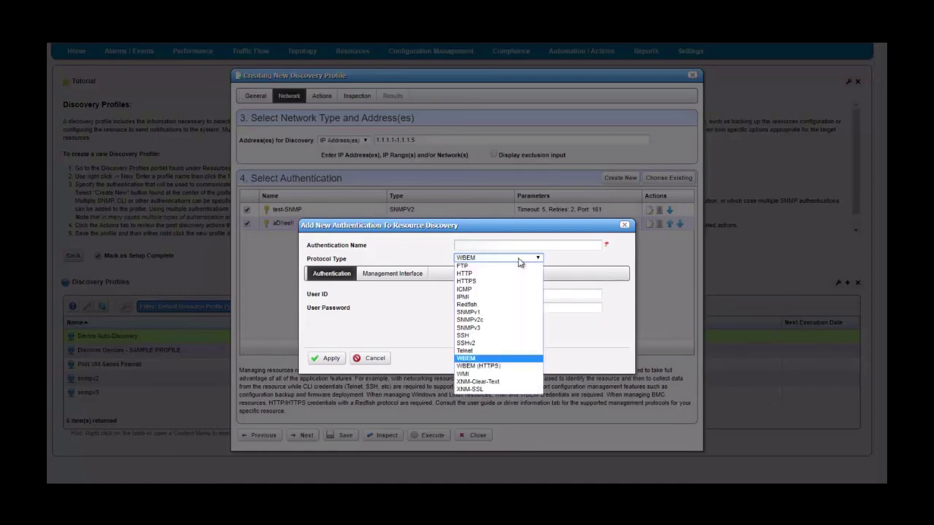
{"action": "left_click", "coordinate": [478, 305]}
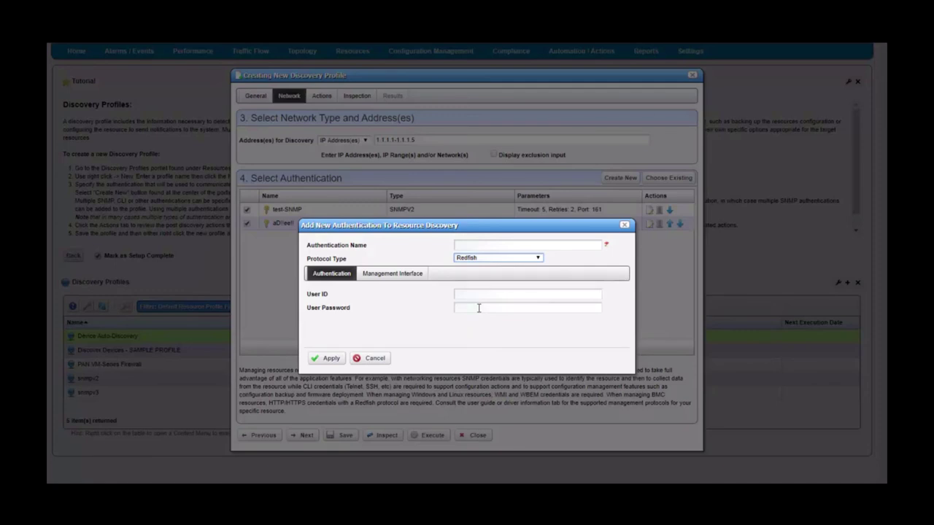
- Leave the Redfish User ID and Password empty and cancel the credential and profile
{"action": "left_click", "coordinate": [485, 294]}
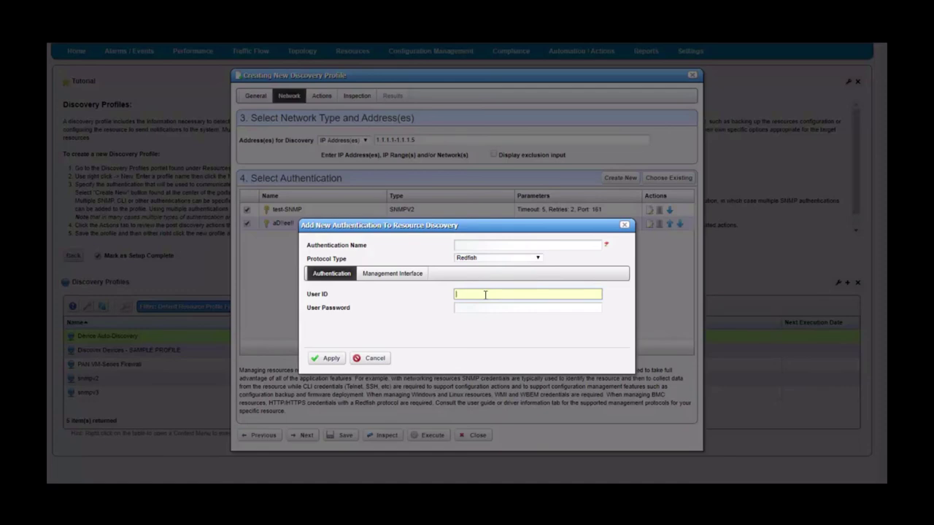
{"action": "left_click", "coordinate": [500, 305]}
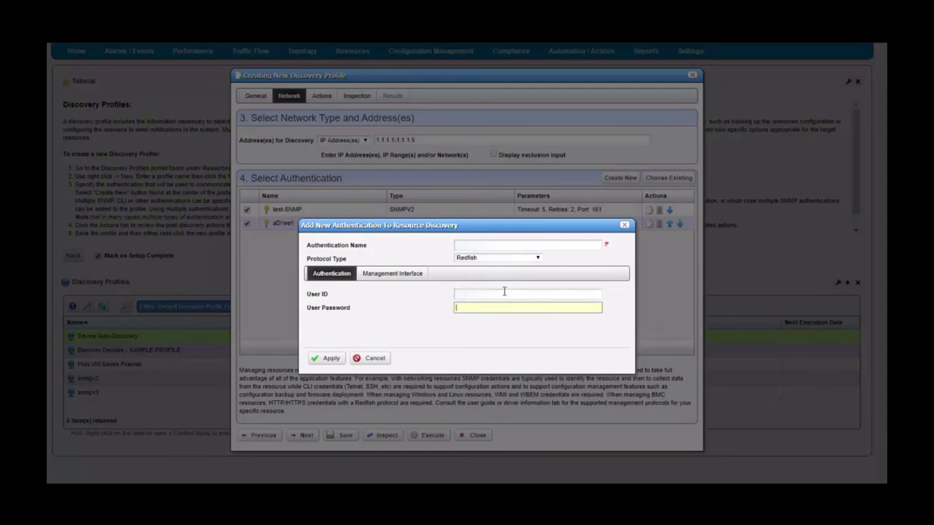
{"action": "left_click", "coordinate": [357, 357]}
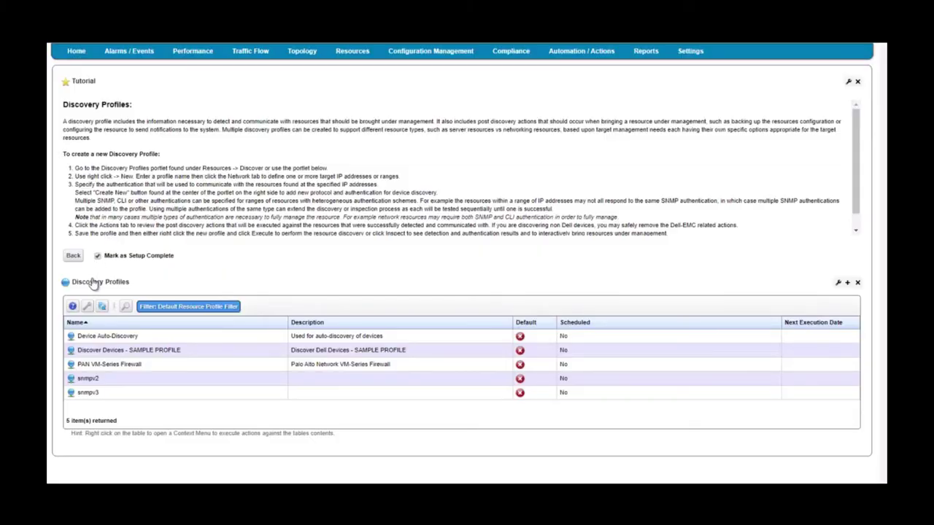
- Return to Getting Started and open Traffic Flow Analyzer Registration, showing its 18 managed resources
{"action": "left_click", "coordinate": [73, 257]}
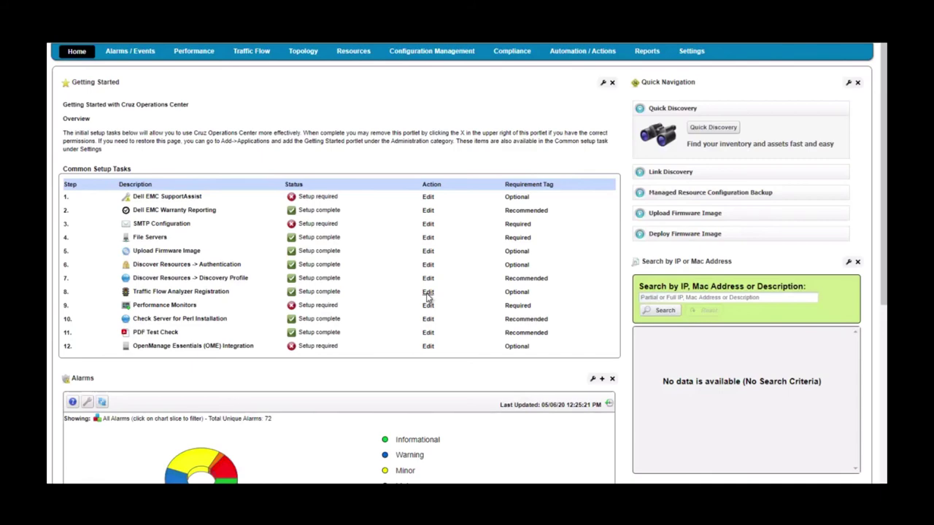
{"action": "left_click", "coordinate": [427, 294]}
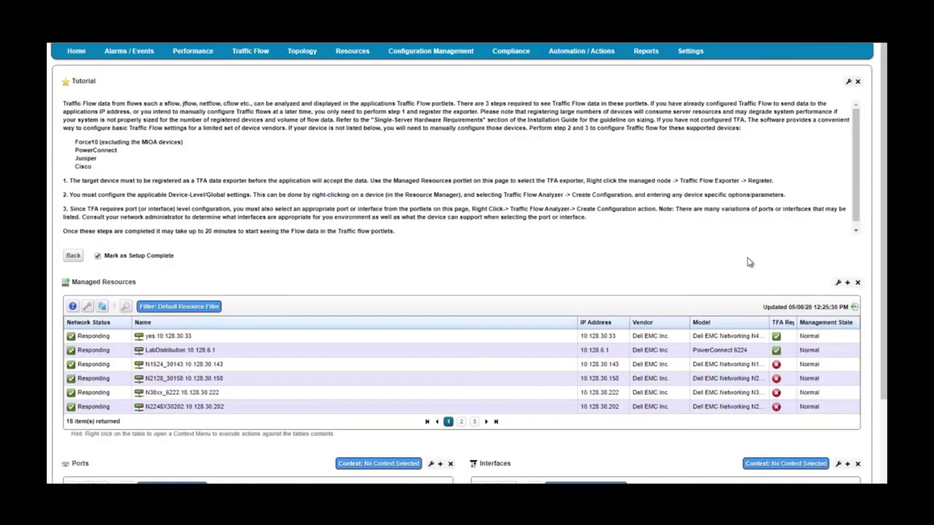
{"action": "scroll", "coordinate": [883, 243], "scroll_direction": "down", "scroll_amount": 2}
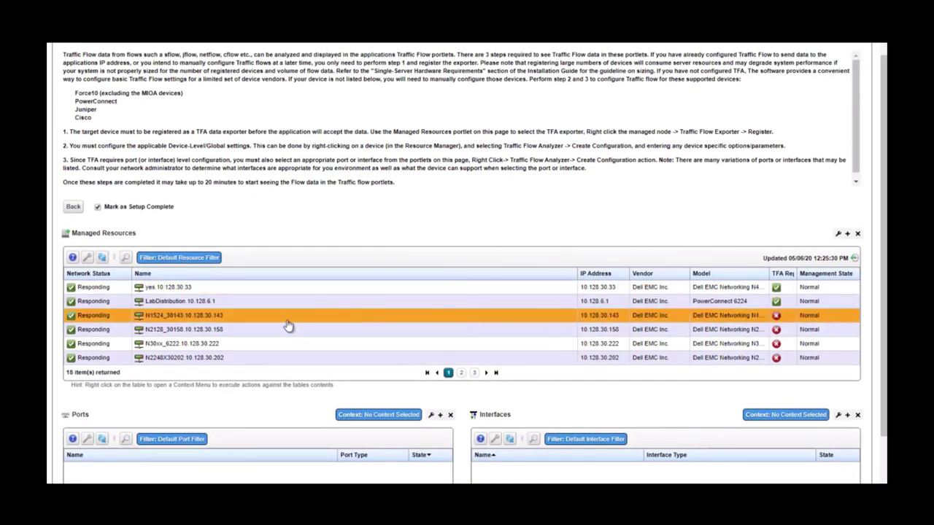
- Review the Traffic Flow Analyzer actions for device N1524_30143 and its port Gi1/0/24
{"action": "right_click", "coordinate": [201, 316]}
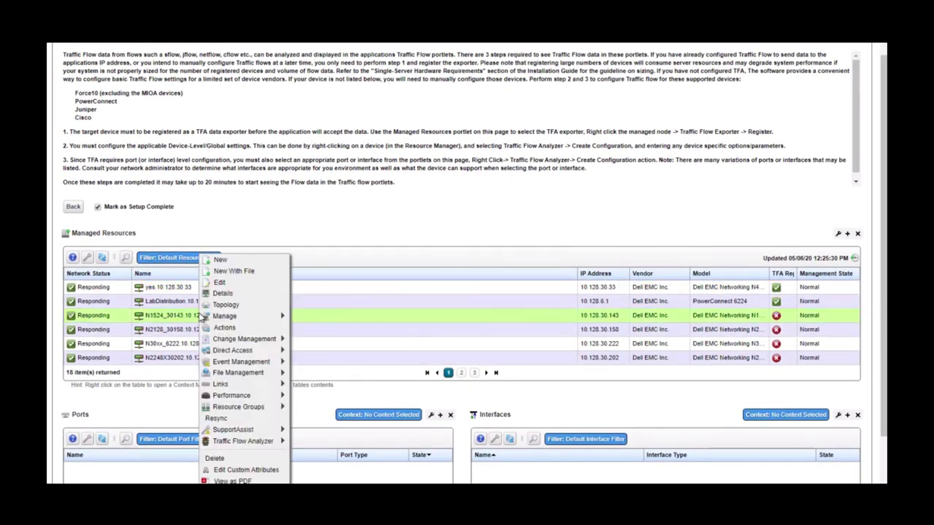
{"action": "mouse_move", "coordinate": [262, 442]}
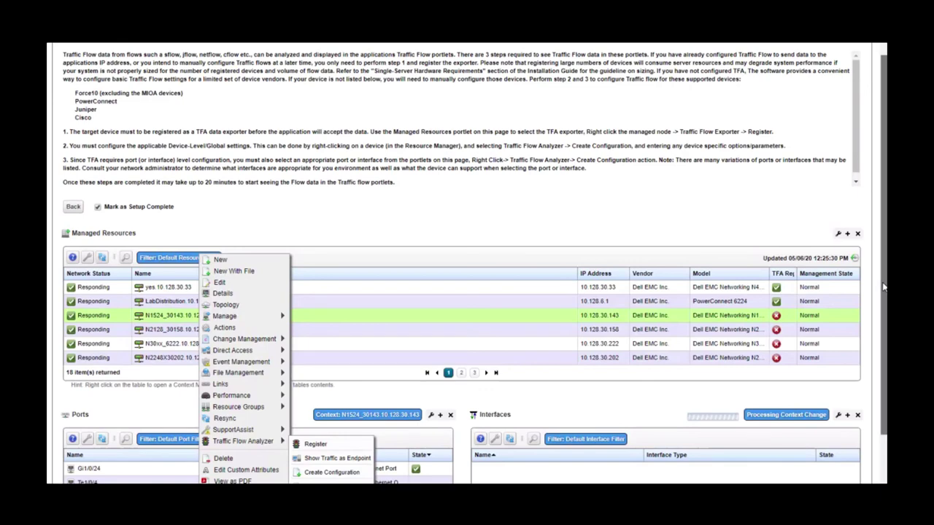
{"action": "scroll", "coordinate": [883, 286], "scroll_direction": "down", "scroll_amount": 2}
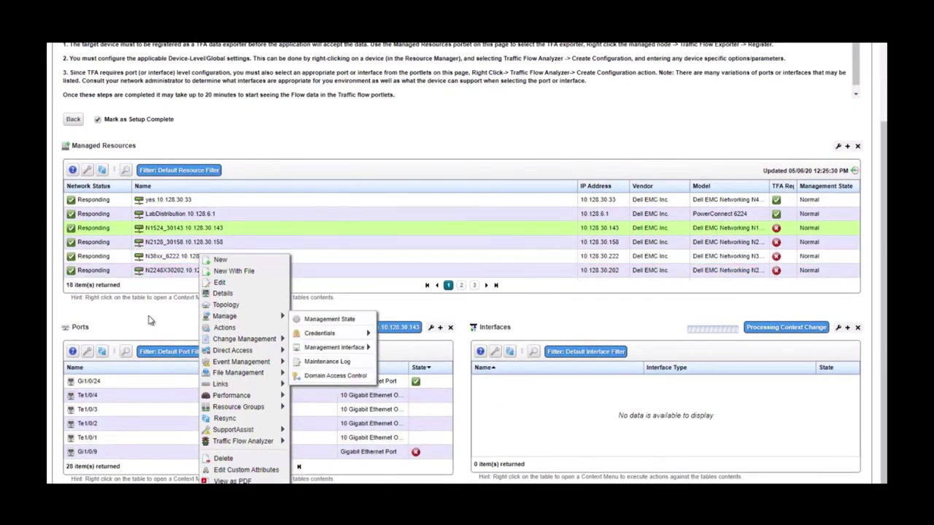
{"action": "left_click", "coordinate": [148, 320]}
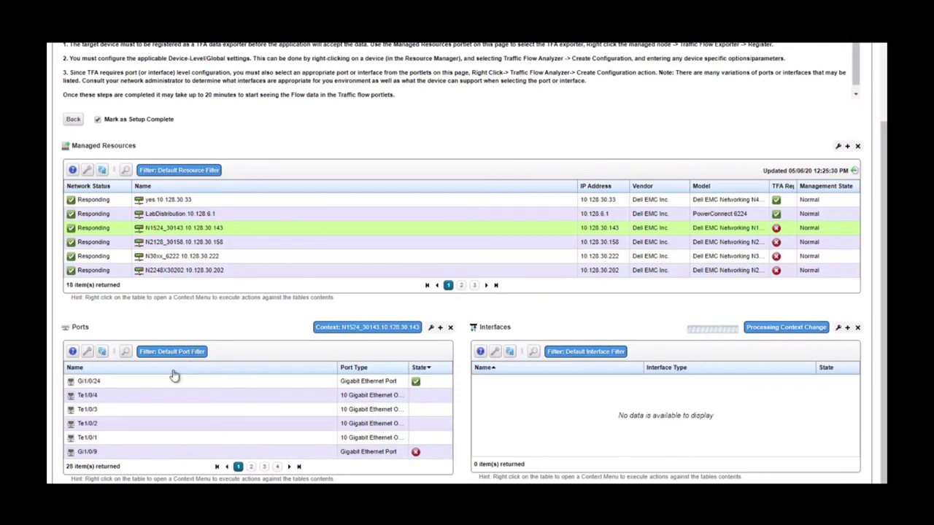
{"action": "right_click", "coordinate": [134, 388]}
{"action": "mouse_move", "coordinate": [173, 453]}
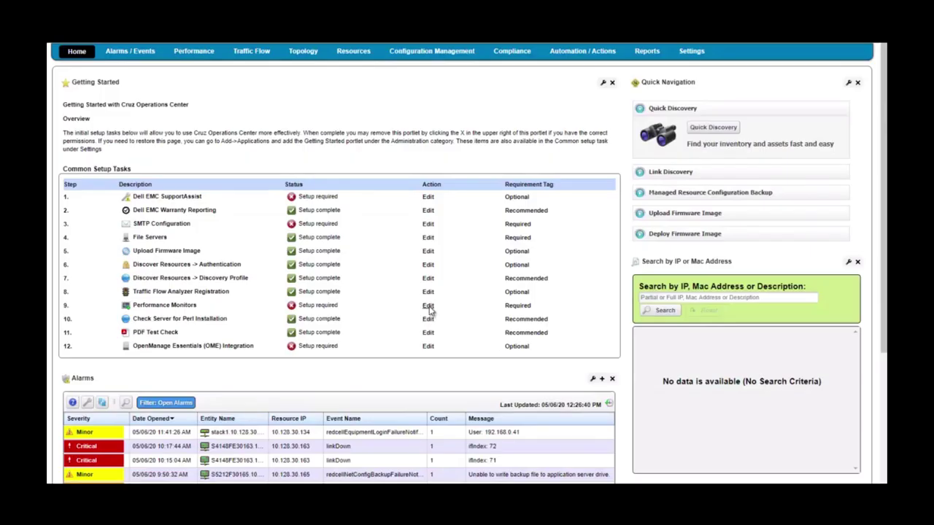
- Open Performance Monitors and inspect the Default ICMP, Interface and Key Metrics monitors, all enabled
{"action": "left_click", "coordinate": [428, 305]}
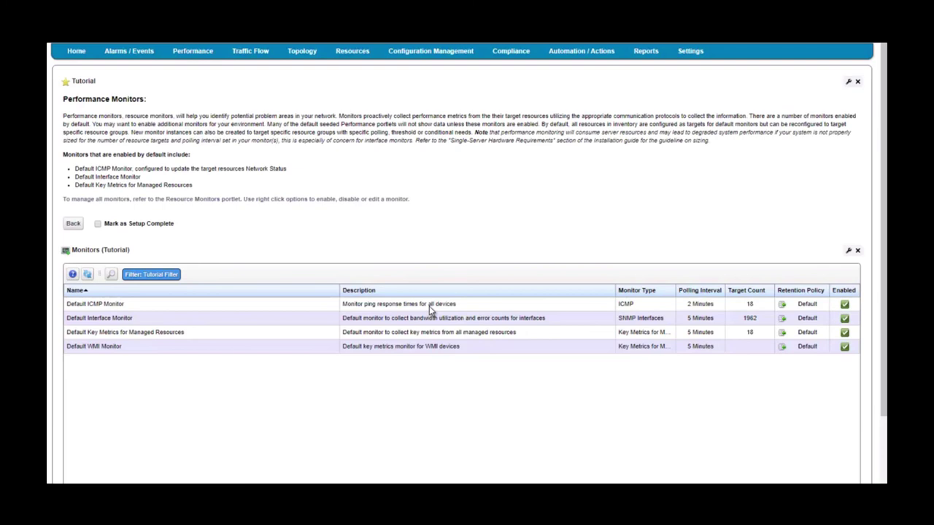
{"action": "left_click", "coordinate": [429, 305]}
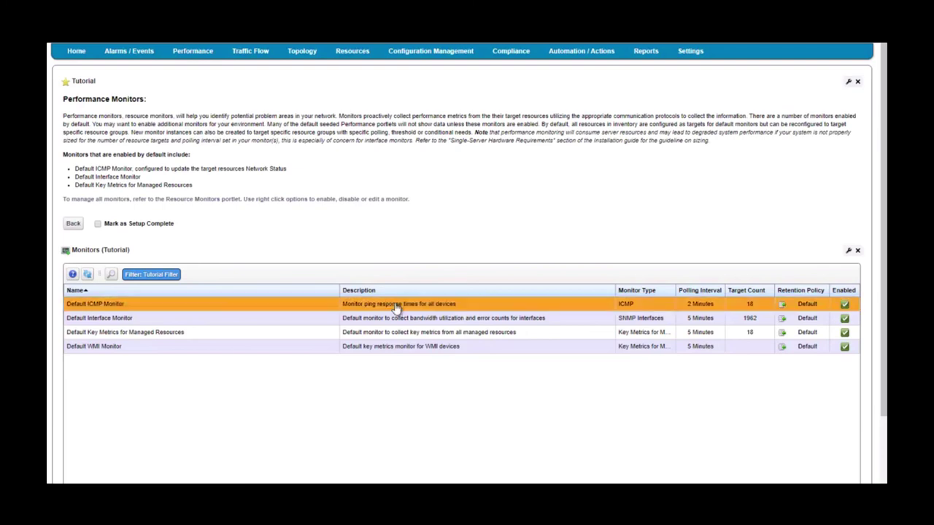
{"action": "left_click", "coordinate": [185, 319]}
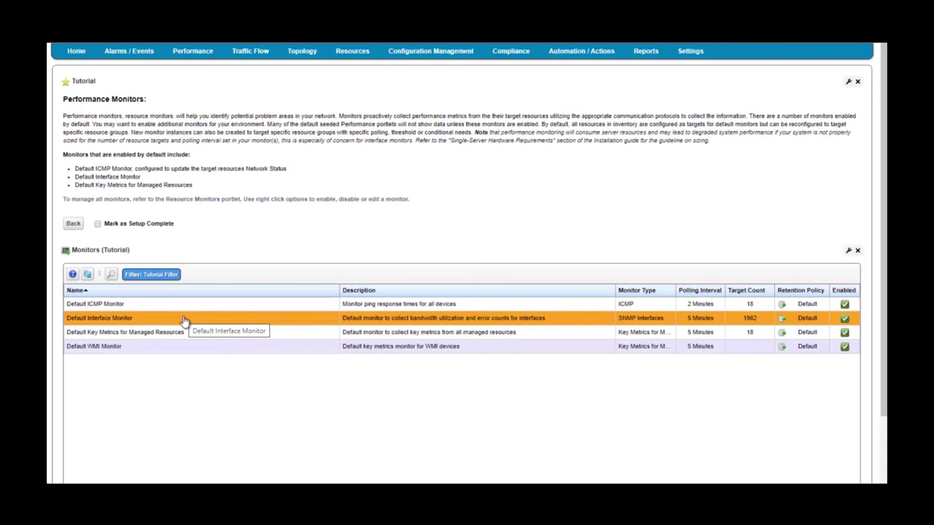
{"action": "right_click", "coordinate": [202, 318]}
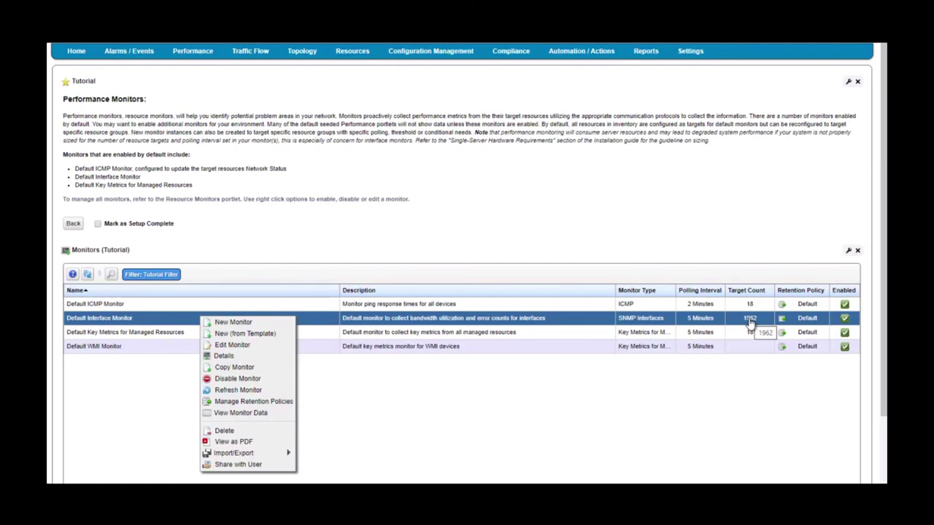
{"action": "left_click", "coordinate": [161, 336]}
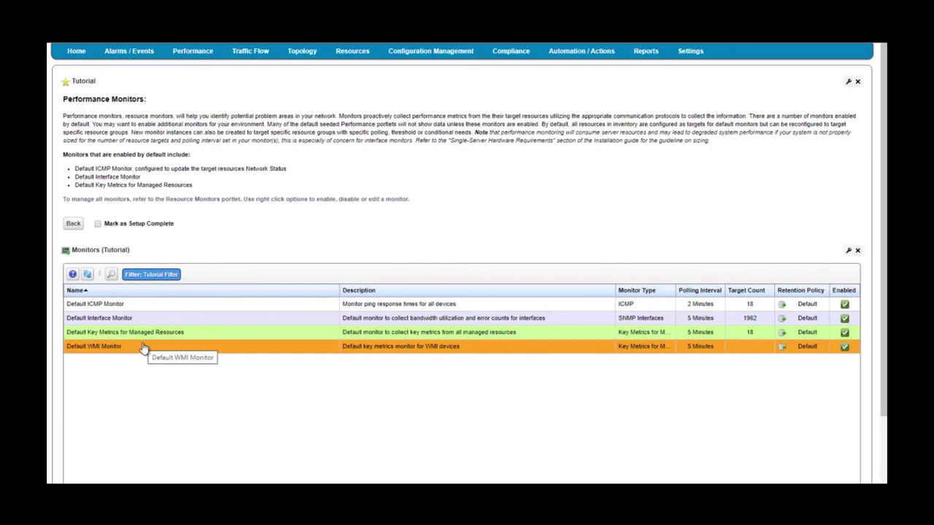
- Check the Default WMI Monitor's actions and leave it enabled
{"action": "right_click", "coordinate": [143, 348]}
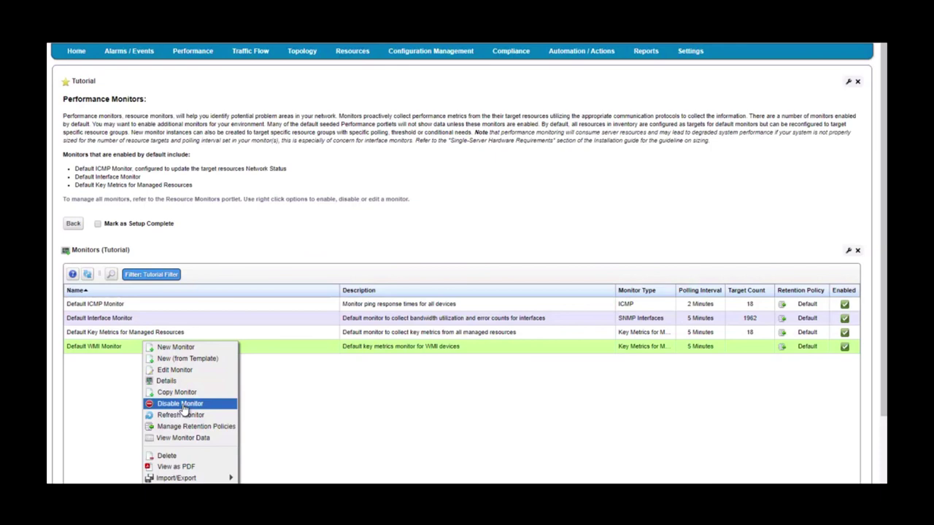
{"action": "left_click", "coordinate": [277, 351]}
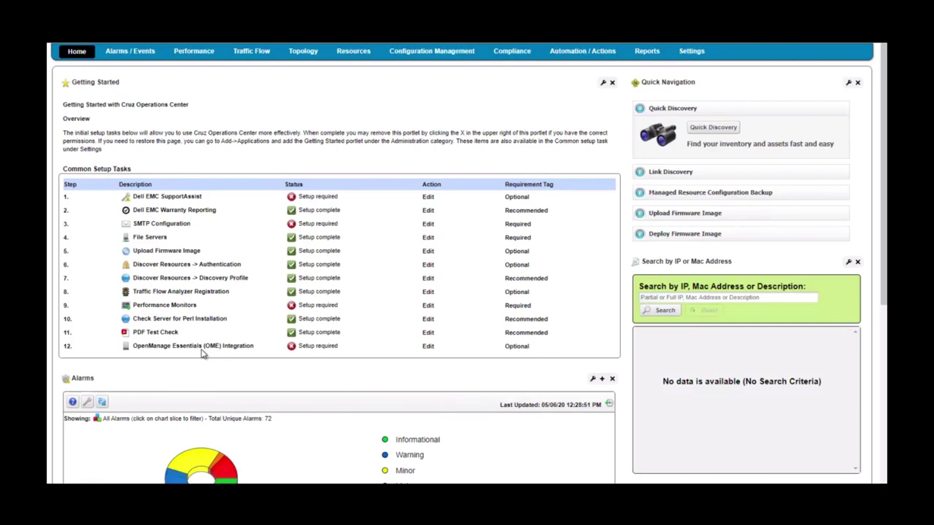
- Review the OME server IP, user name and password fields, then enable Communication with OME Server
{"action": "left_click", "coordinate": [427, 348]}
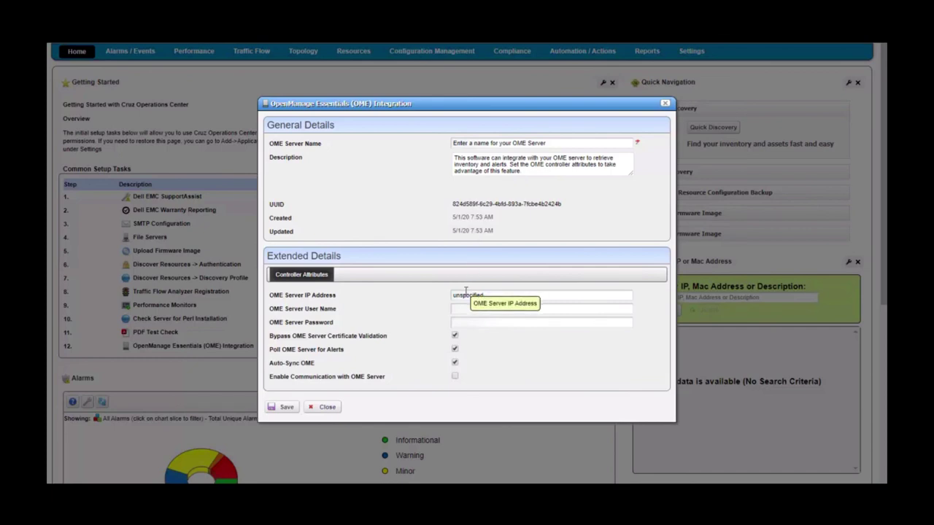
{"action": "left_click", "coordinate": [465, 293]}
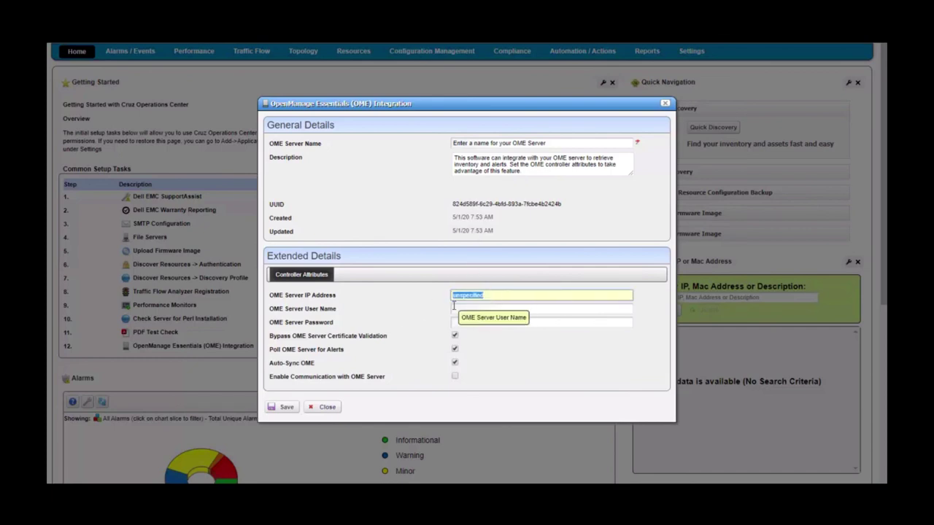
{"action": "left_click", "coordinate": [454, 309]}
{"action": "left_click", "coordinate": [456, 323]}
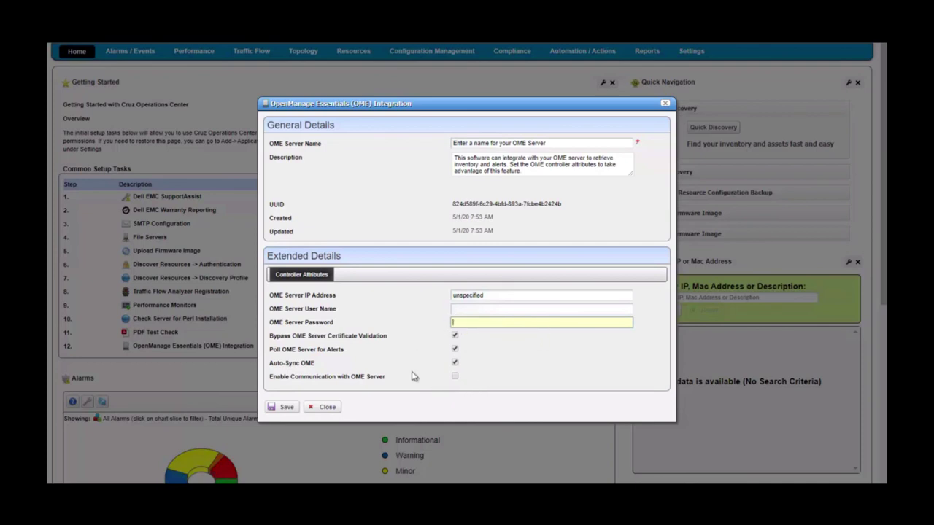
{"action": "left_click", "coordinate": [454, 375]}
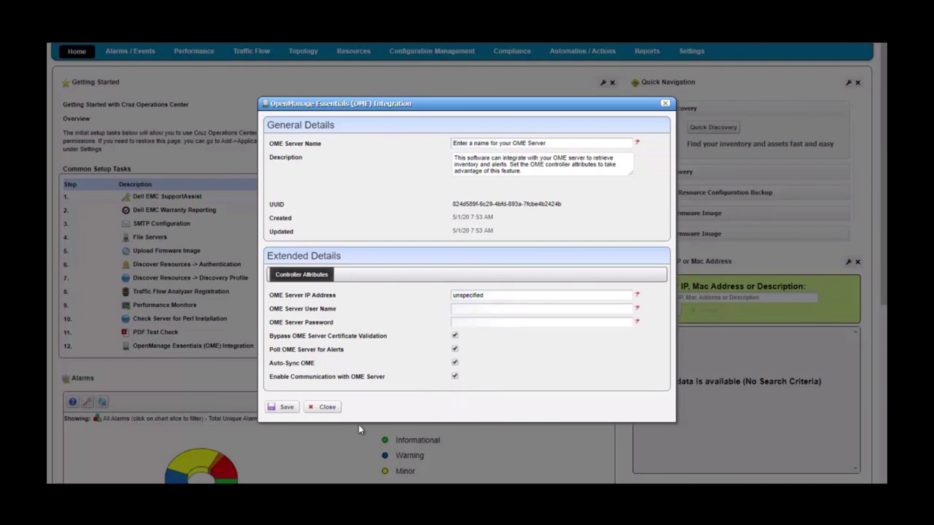